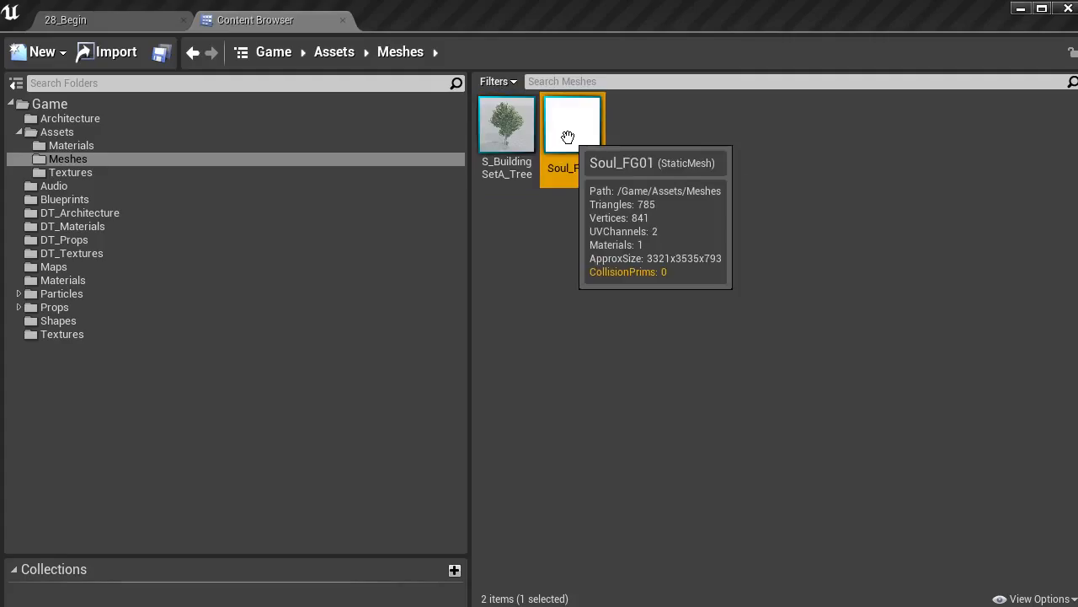
Step: Add the S_BuildingSetA_Tree_02 and Soul_FG01 static meshes from the Meshes folder to the foliage mesh list of 28_Begin
mouse_move(509, 138)
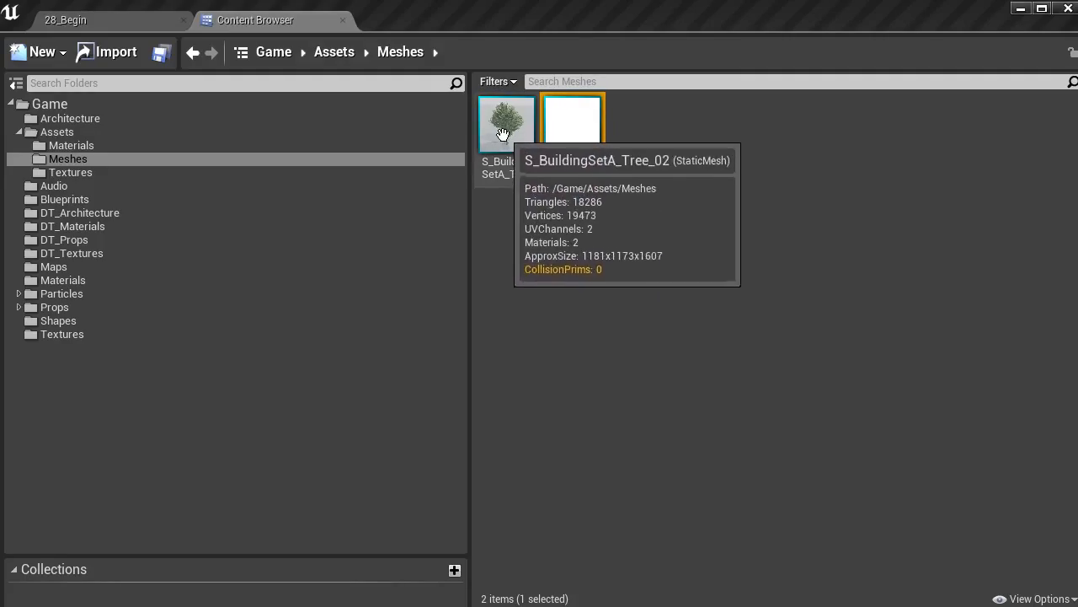
left_click(509, 135, "ctrl")
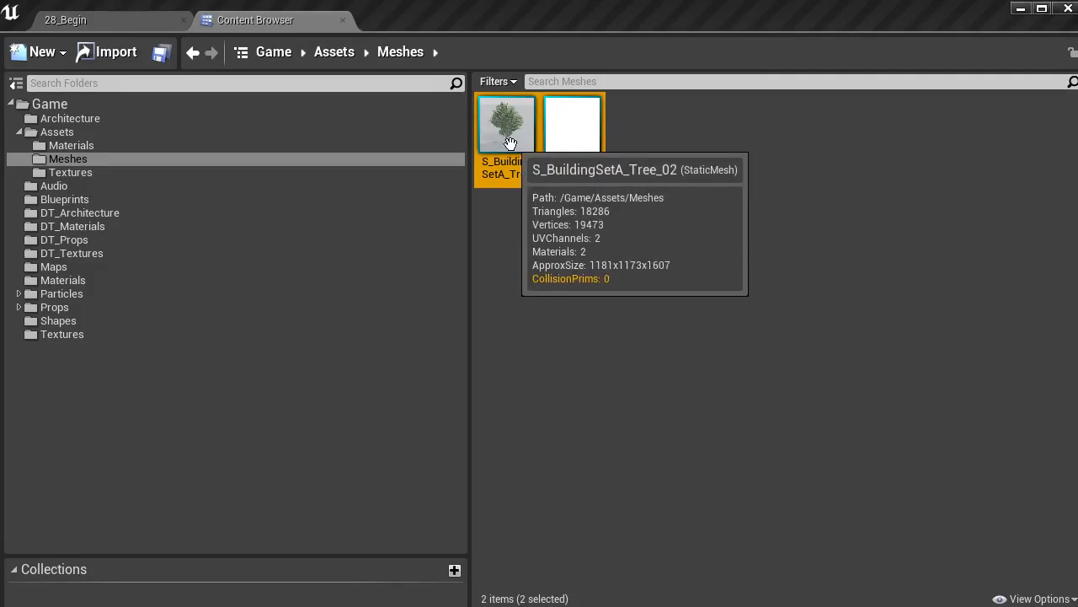
left_click_drag(514, 129, 94, 282)
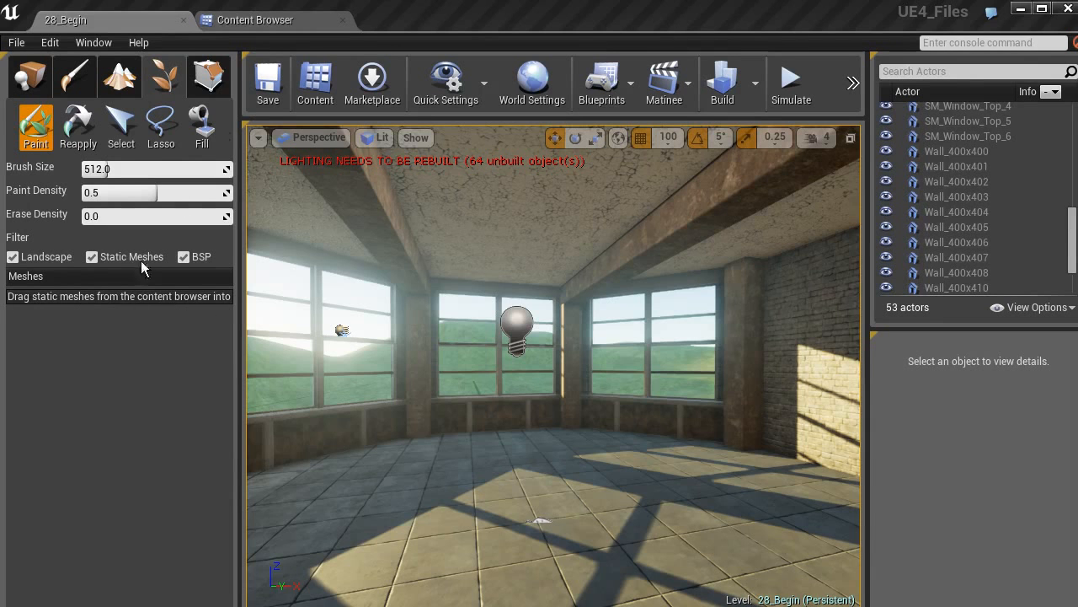
left_click(244, 20)
left_click_drag(505, 118, 124, 298)
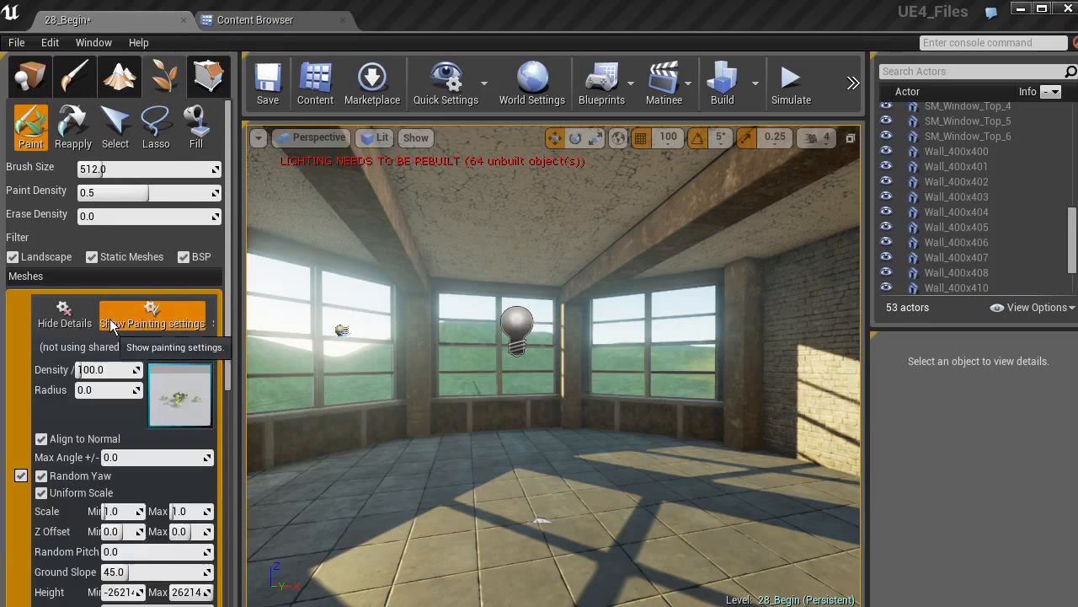
Step: Examine the painting settings of both foliage meshes and the grassy landscape outside the building
scroll(103, 339, "down", 9)
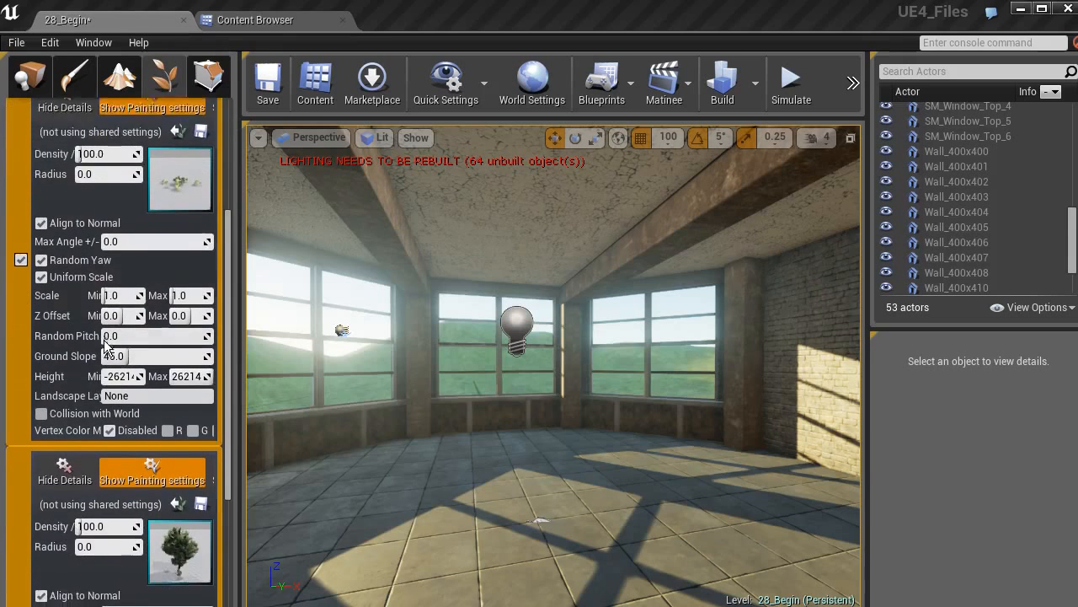
scroll(89, 381, "down", 5)
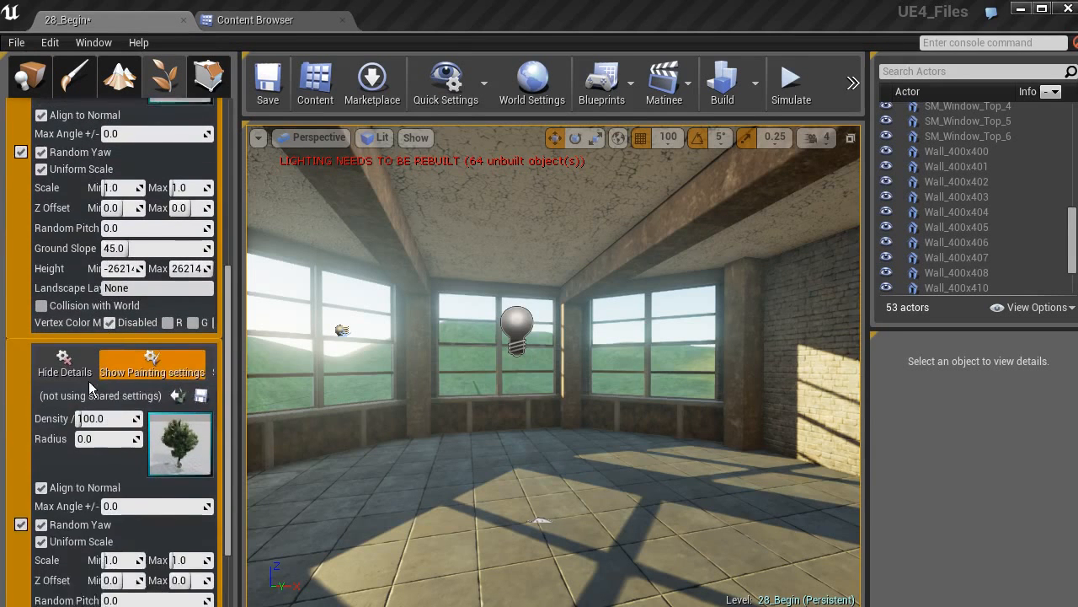
scroll(93, 386, "up", 8)
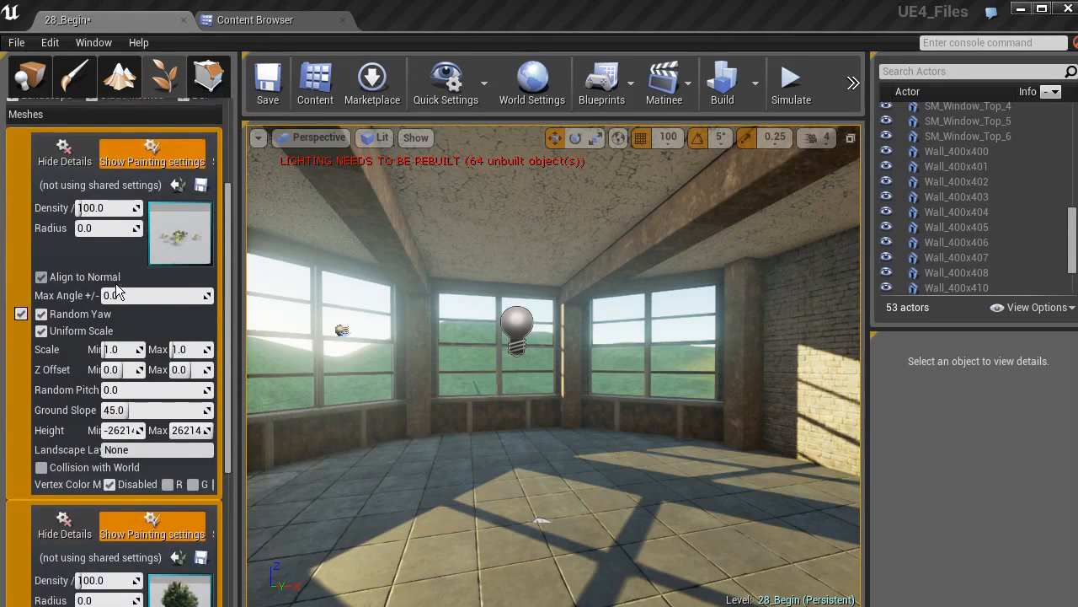
scroll(118, 289, "up", 2)
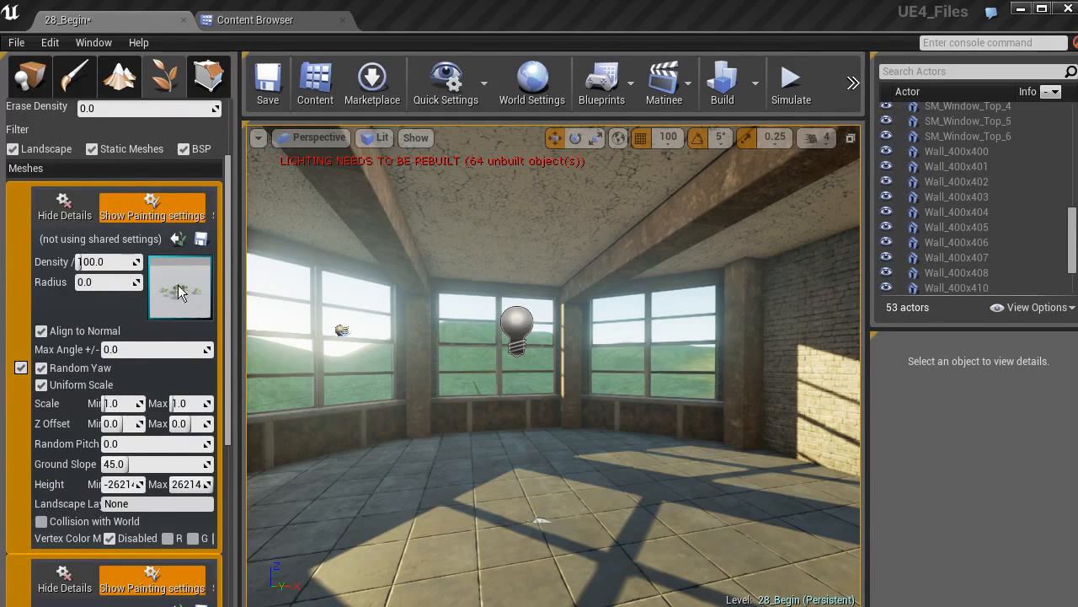
scroll(164, 301, "down", 5)
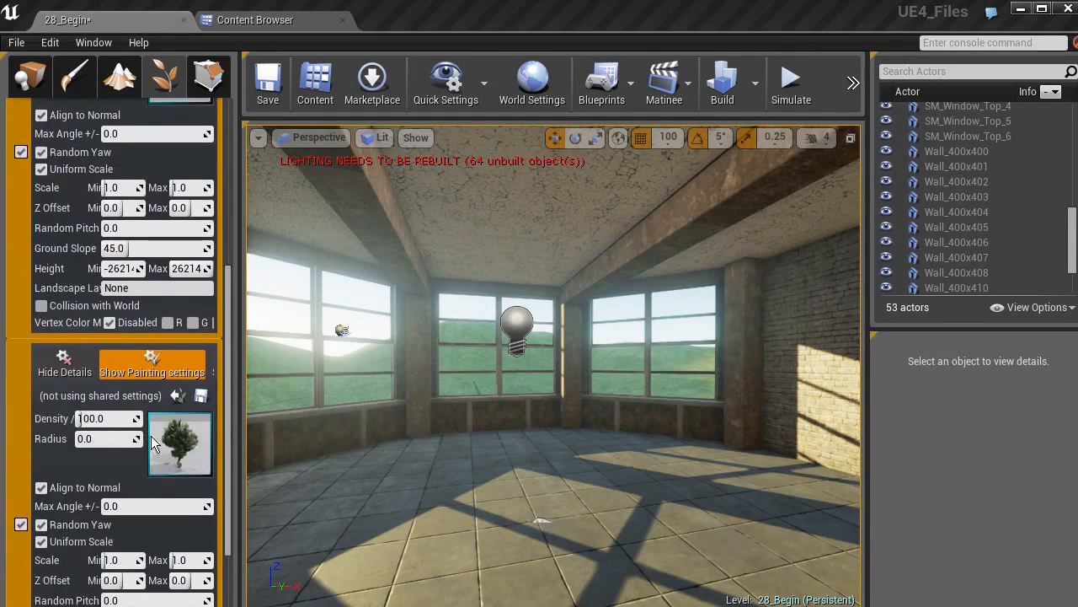
scroll(158, 444, "up", 5)
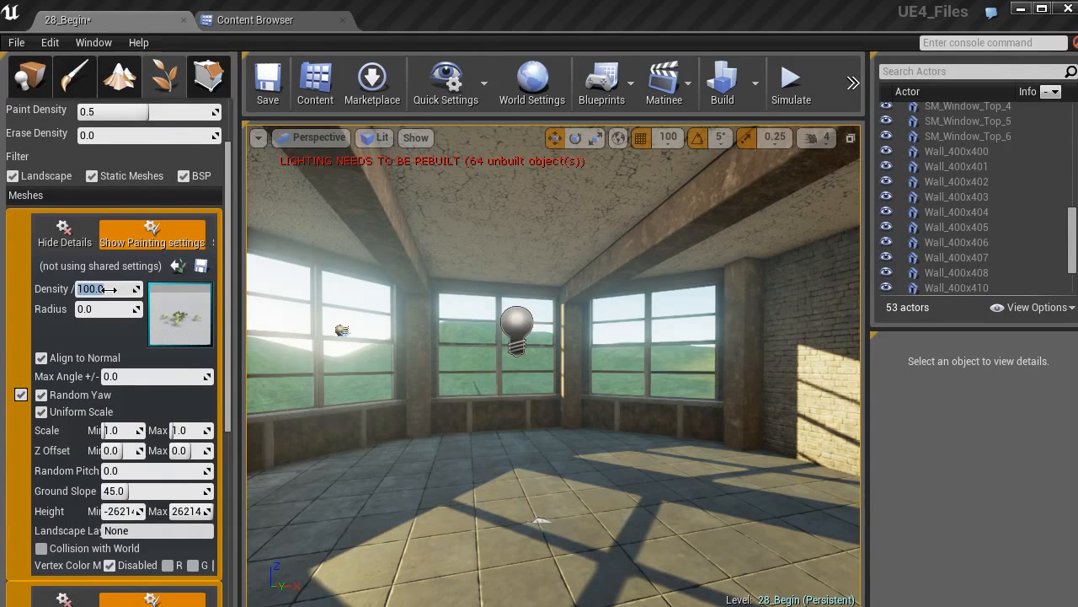
mouse_move(321, 332)
right_mouse_down()
mouse_move(253, 286)
mouse_move(278, 396)
mouse_move(295, 337)
mouse_move(270, 324)
right_mouse_up()
key("w")
key("s")
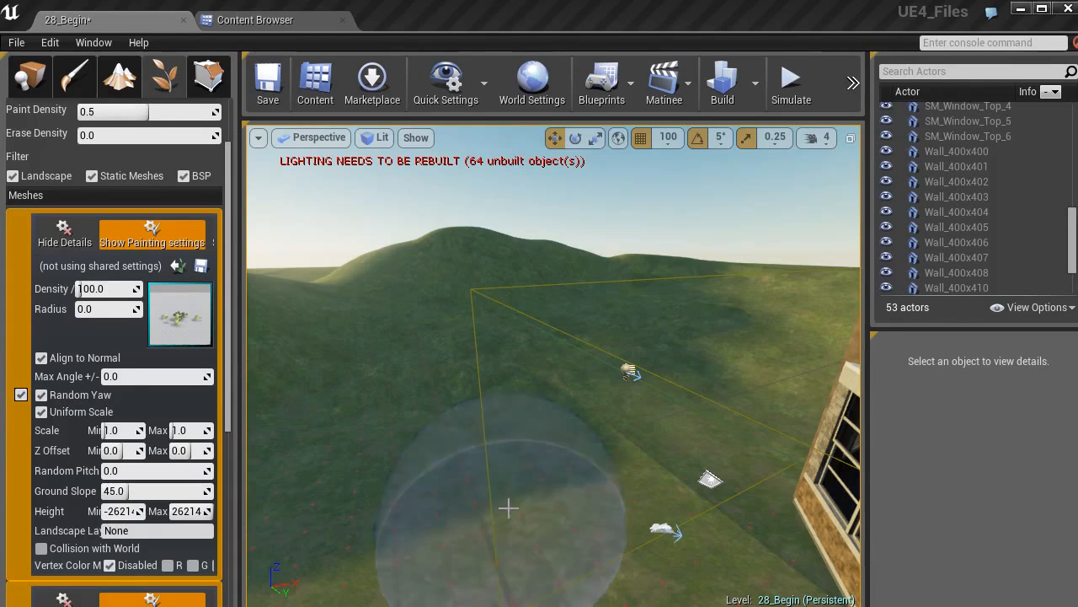
Step: Set the painting density of the Soul_FG01 ground plant mesh to 1
key("Delete")
key("Delete")
left_click(98, 290)
type("1")
key("Return")
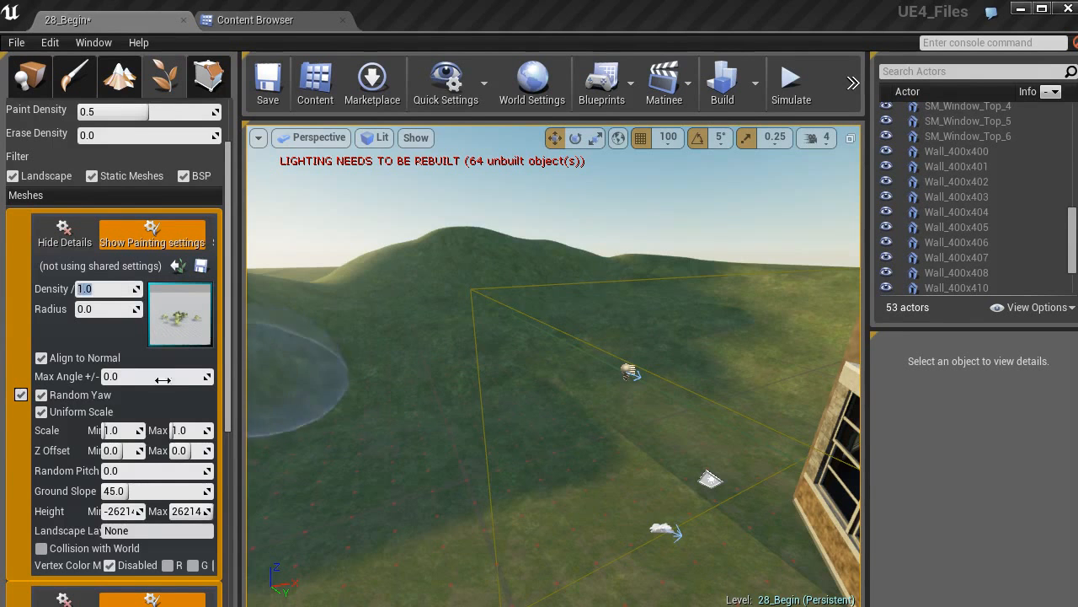
Step: Set the painting density of the tree mesh to 1
scroll(98, 497, "down", 4)
left_click(100, 498)
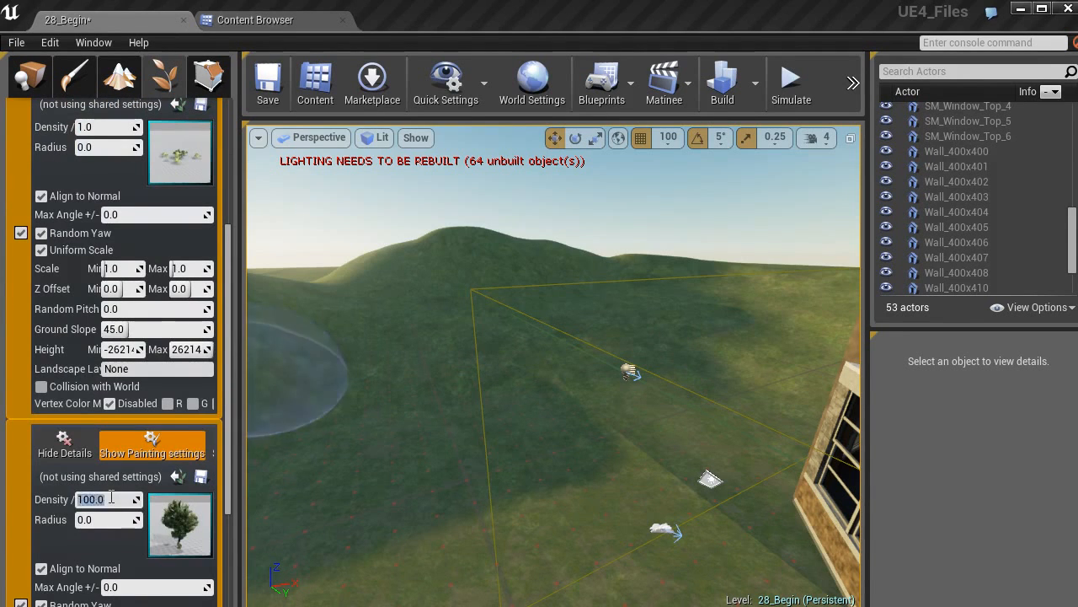
type("1")
key("Return")
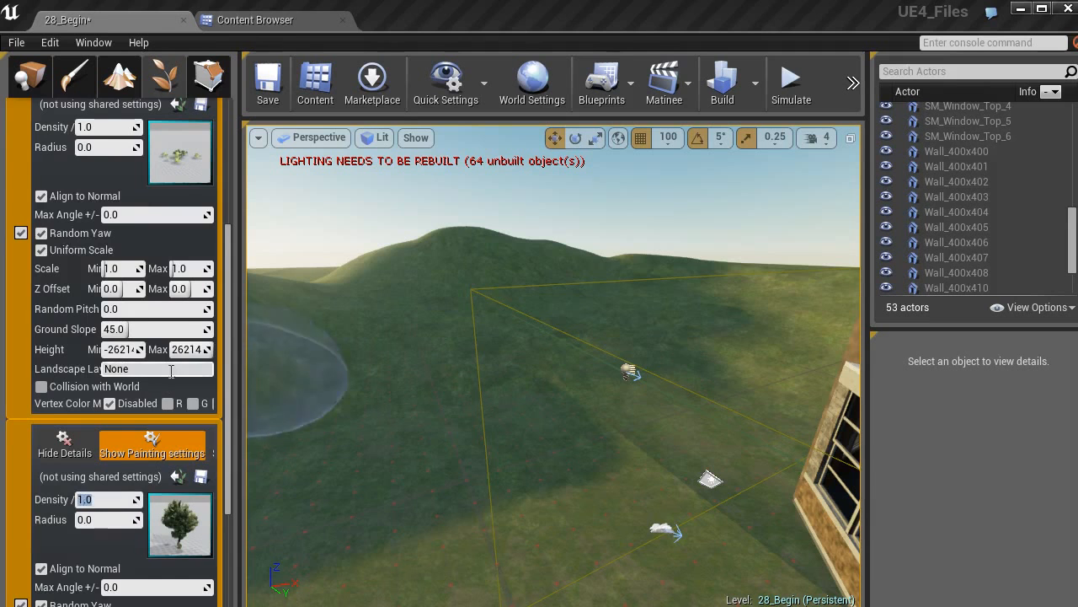
Step: Turn off Align to Normal for the tree mesh
scroll(118, 295, "up", 2)
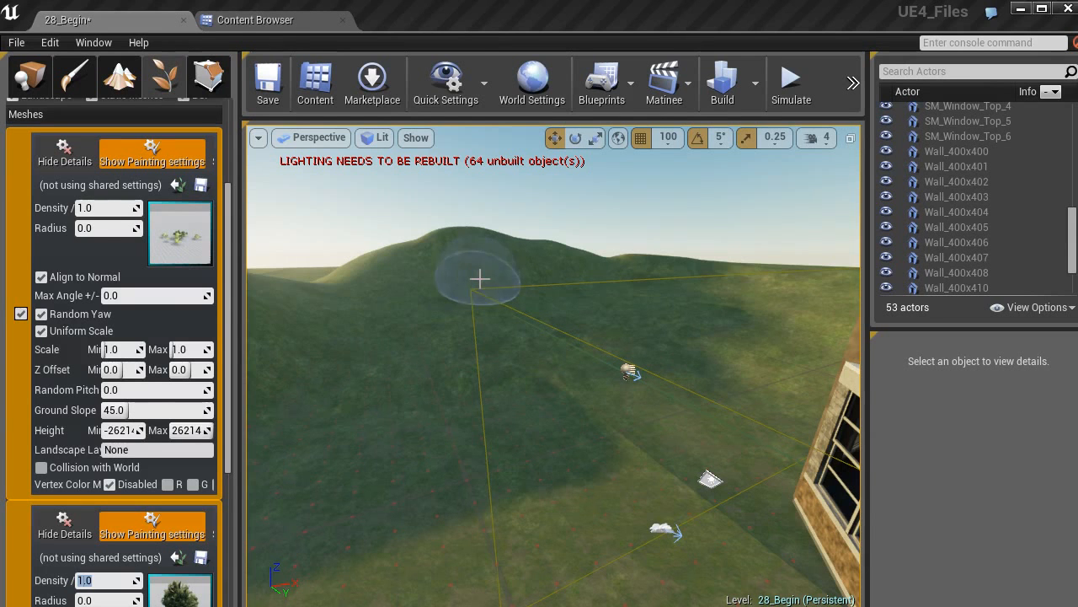
scroll(80, 428, "down", 4)
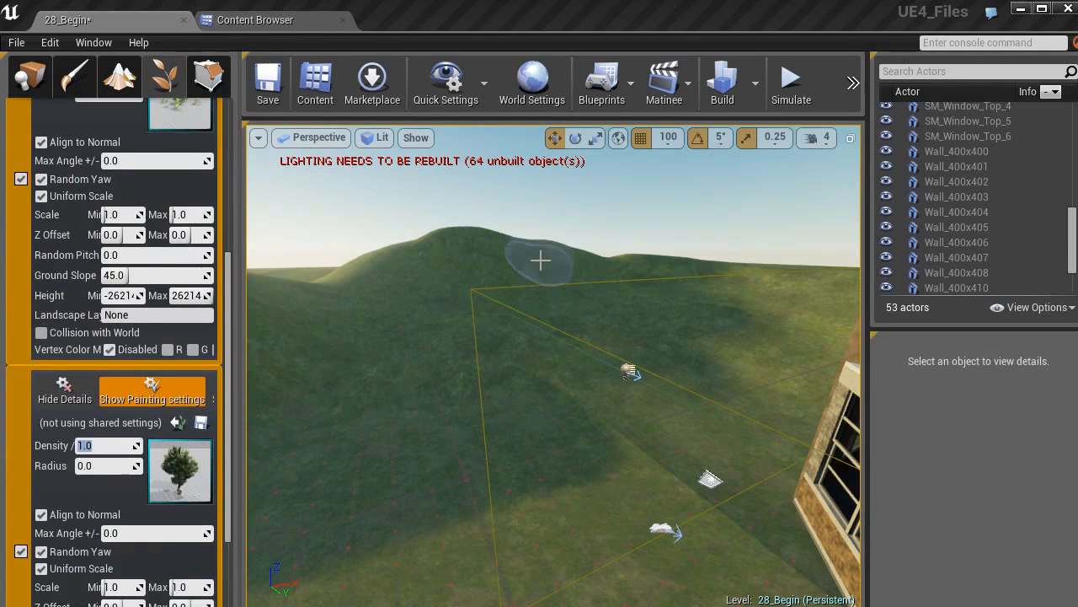
left_click(41, 515)
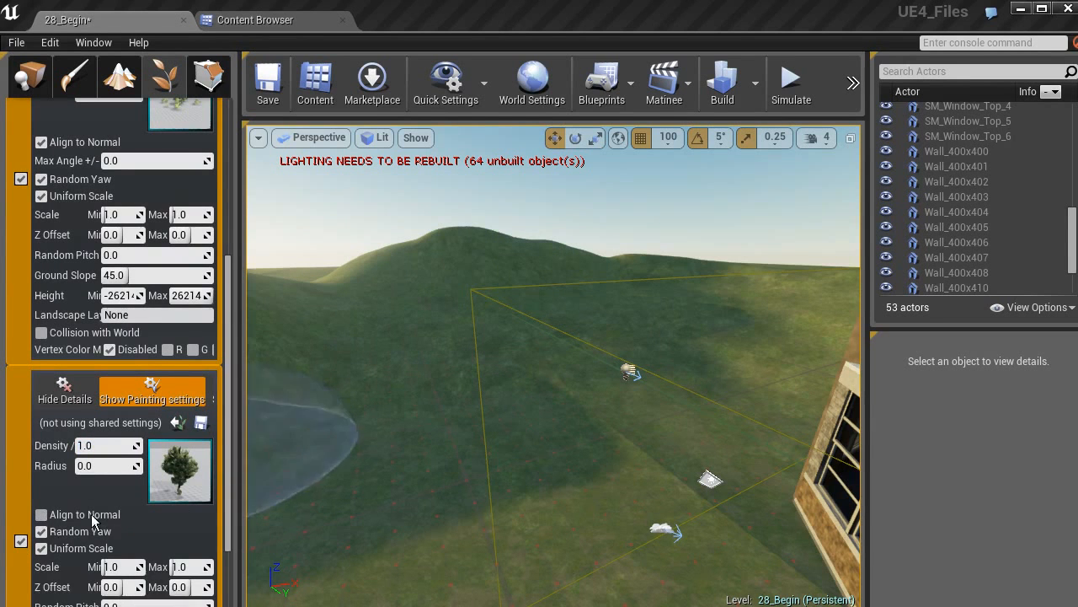
scroll(404, 424, "down", 2)
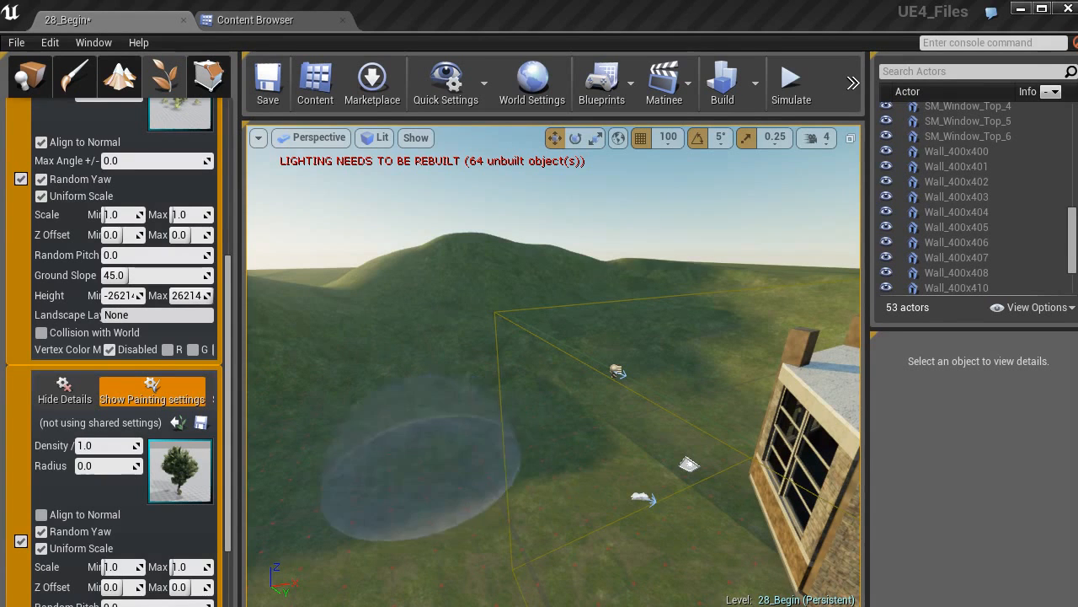
Step: Paint a test tree on the grass near the building and erase it again
left_click_drag(433, 444, 468, 457)
mouse_move(472, 455)
right_mouse_down()
mouse_move(413, 514)
mouse_move(354, 464)
mouse_move(346, 505)
right_mouse_up()
right_click_drag(438, 455, 474, 450)
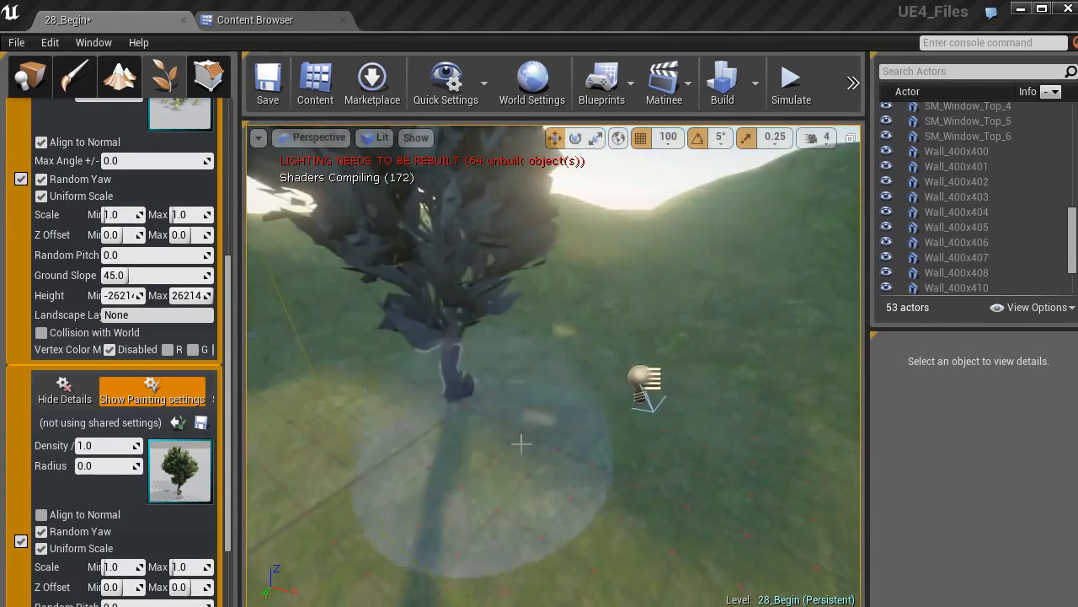
mouse_move(565, 399)
right_mouse_down()
mouse_move(506, 430)
mouse_move(561, 380)
right_mouse_up()
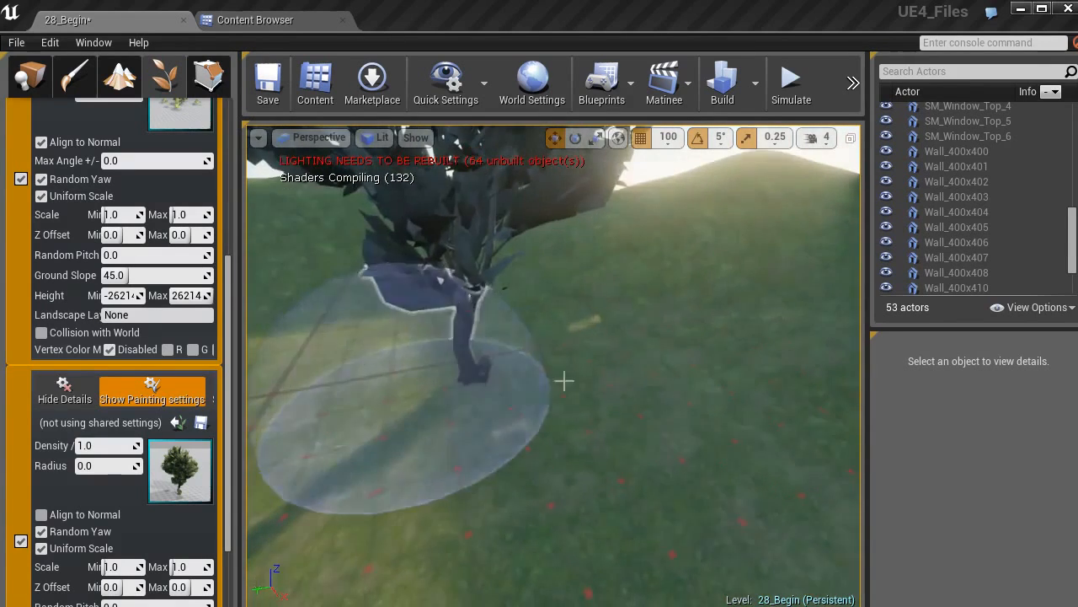
left_click(523, 366, "shift")
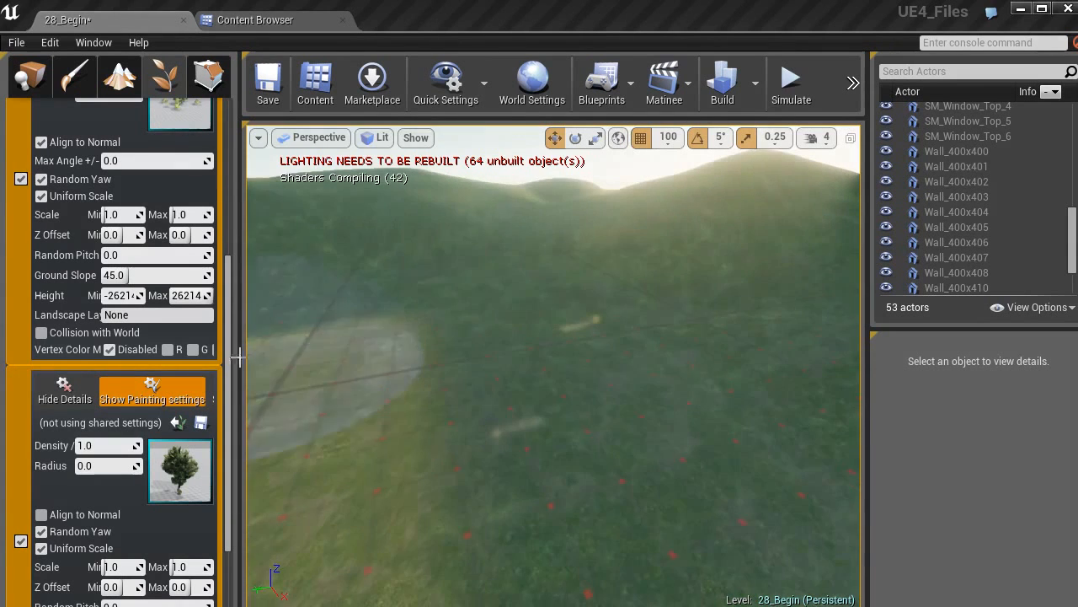
Step: Deactivate the Soul_FG01 mesh for painting and set the tree mesh's minimum scale to 0.5
left_click(21, 180)
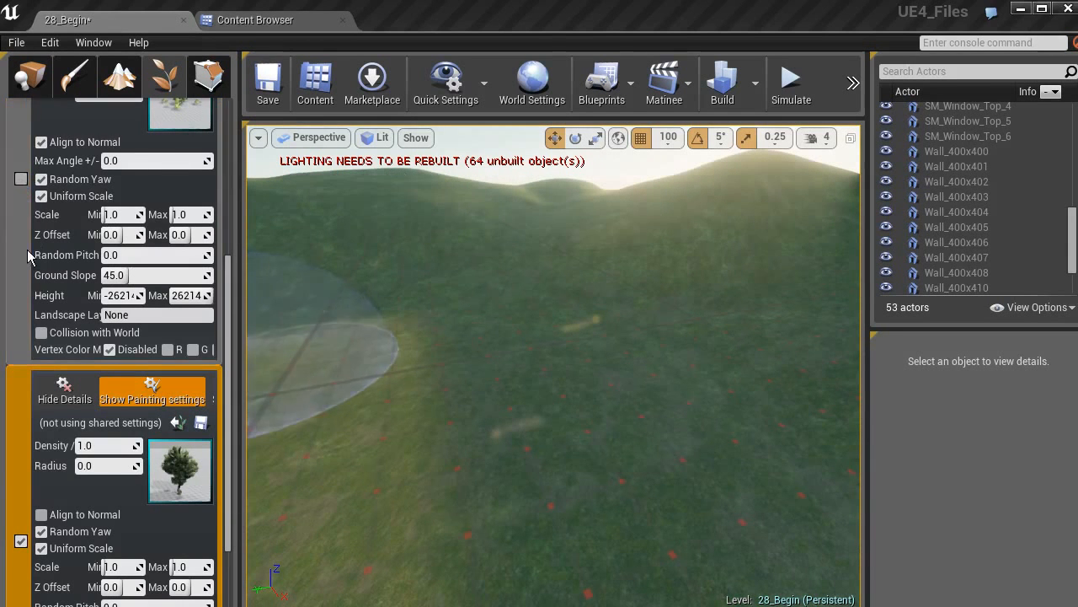
scroll(26, 278, "up", 3)
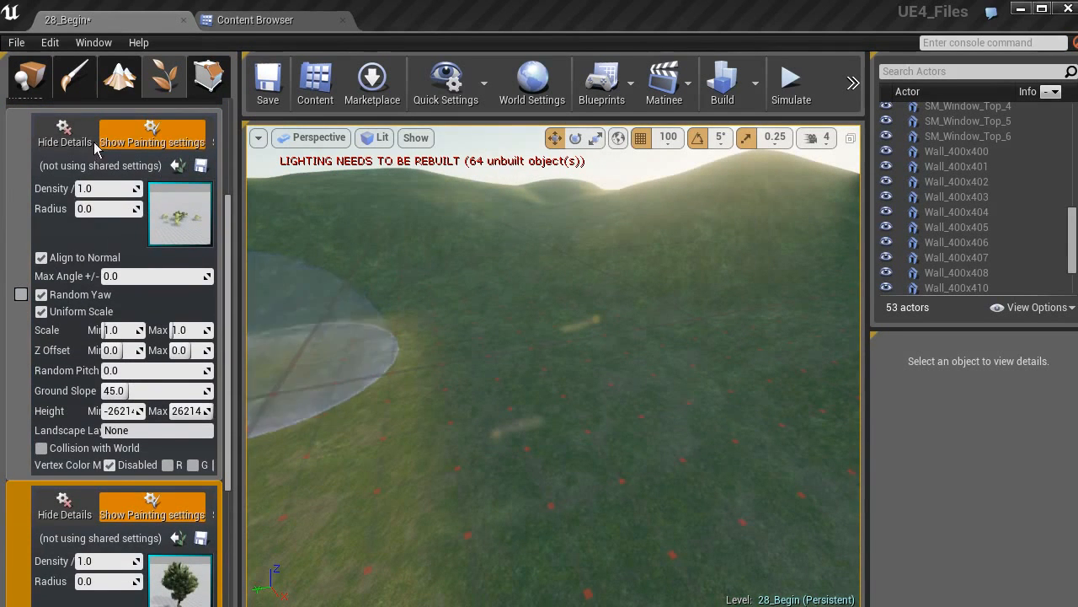
scroll(117, 300, "down", 5)
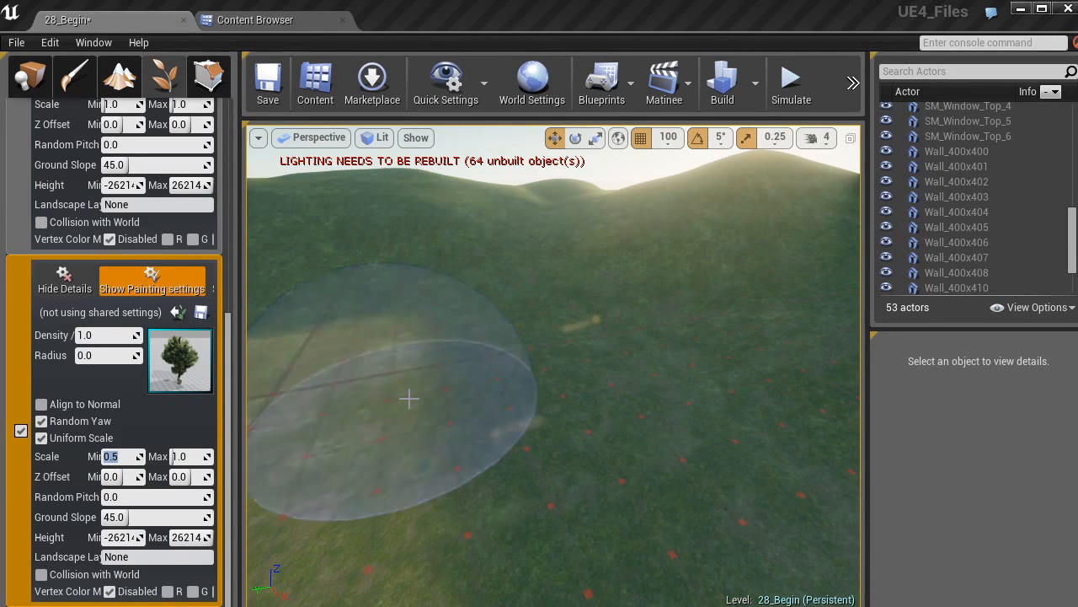
Step: Paint scattered single trees over the hills facing the building's windows
mouse_move(444, 371)
right_mouse_down()
mouse_move(448, 413)
mouse_move(568, 462)
mouse_move(561, 413)
mouse_move(542, 414)
mouse_move(542, 370)
mouse_move(397, 386)
mouse_move(418, 354)
right_mouse_up()
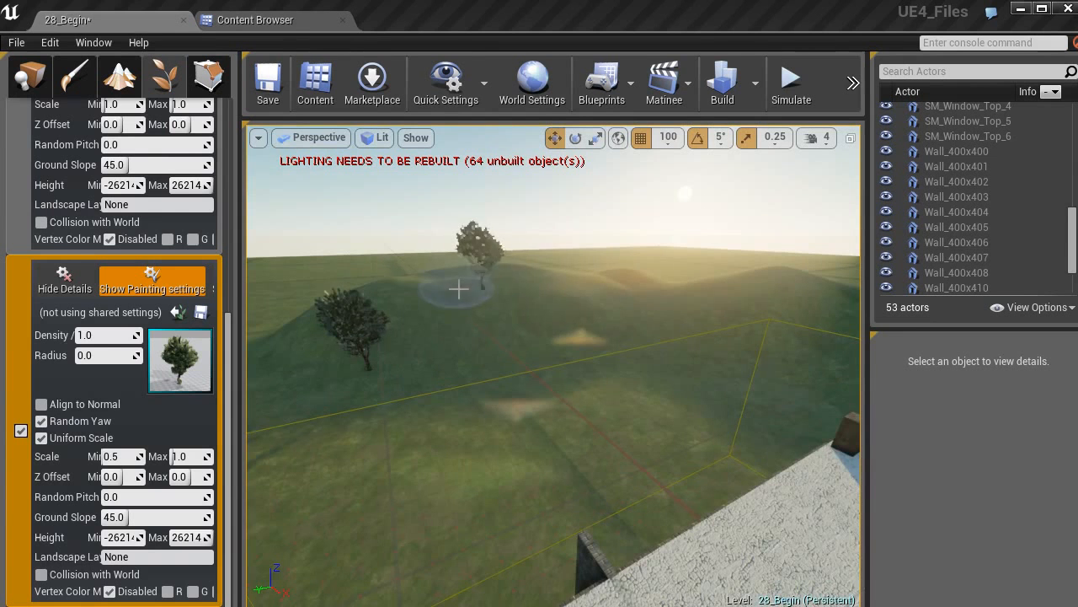
mouse_move(587, 291)
left_mouse_down()
mouse_move(576, 351)
mouse_move(594, 382)
mouse_move(578, 342)
mouse_move(399, 315)
left_mouse_up()
left_click(396, 285)
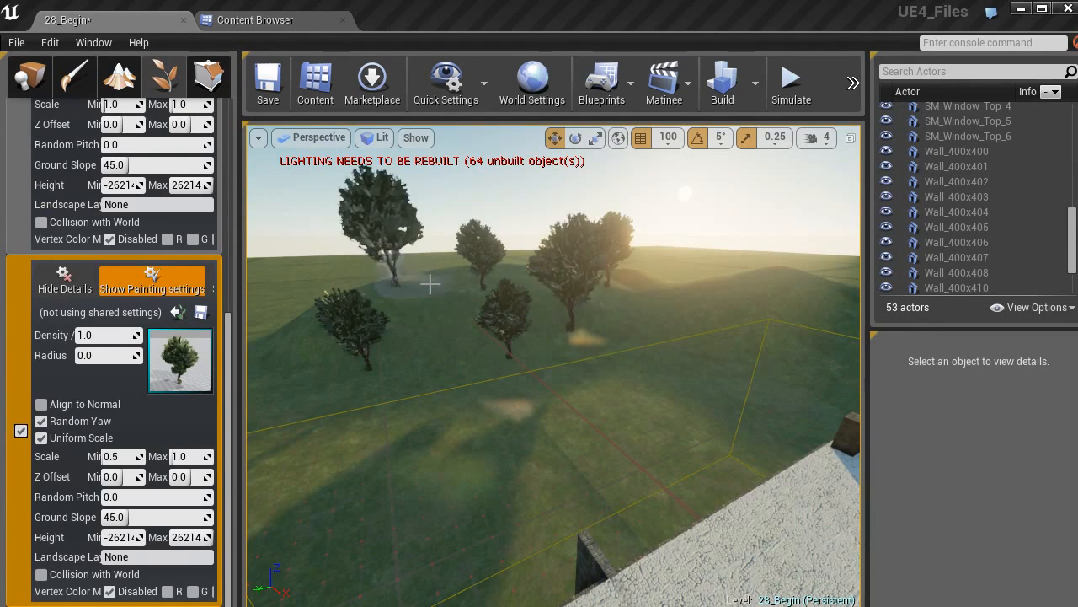
right_click_drag(548, 305, 724, 299)
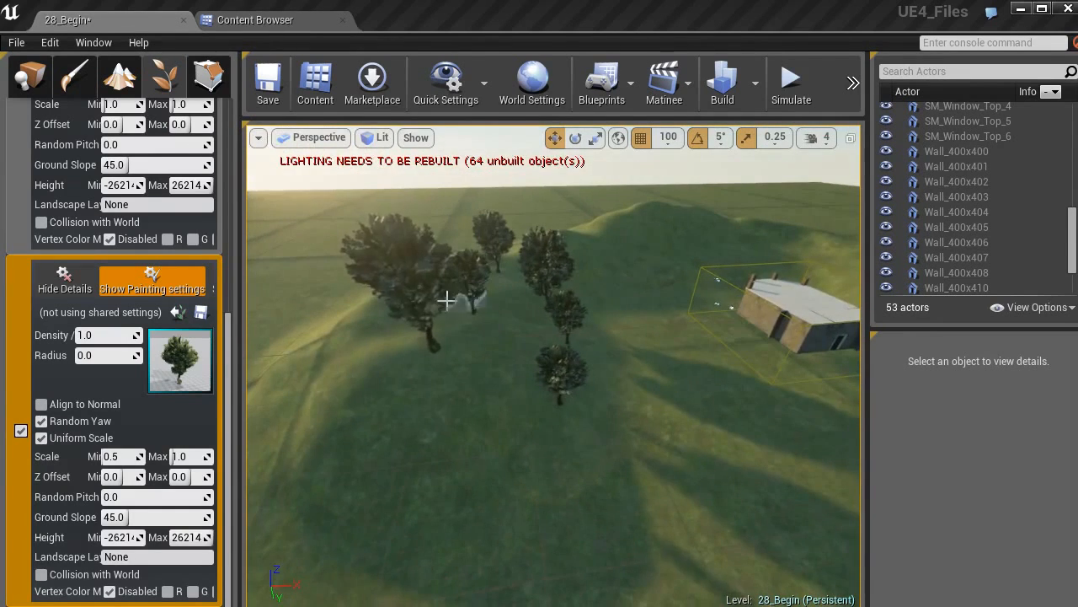
mouse_move(434, 289)
right_mouse_down()
mouse_move(494, 301)
mouse_move(445, 312)
mouse_move(534, 354)
mouse_move(589, 313)
mouse_move(539, 320)
mouse_move(623, 300)
mouse_move(506, 307)
mouse_move(472, 370)
right_mouse_up()
mouse_move(392, 344)
right_mouse_down()
mouse_move(405, 253)
mouse_move(379, 249)
mouse_move(438, 320)
mouse_move(531, 351)
mouse_move(514, 312)
mouse_move(497, 304)
mouse_move(368, 276)
right_mouse_up()
left_click(403, 285)
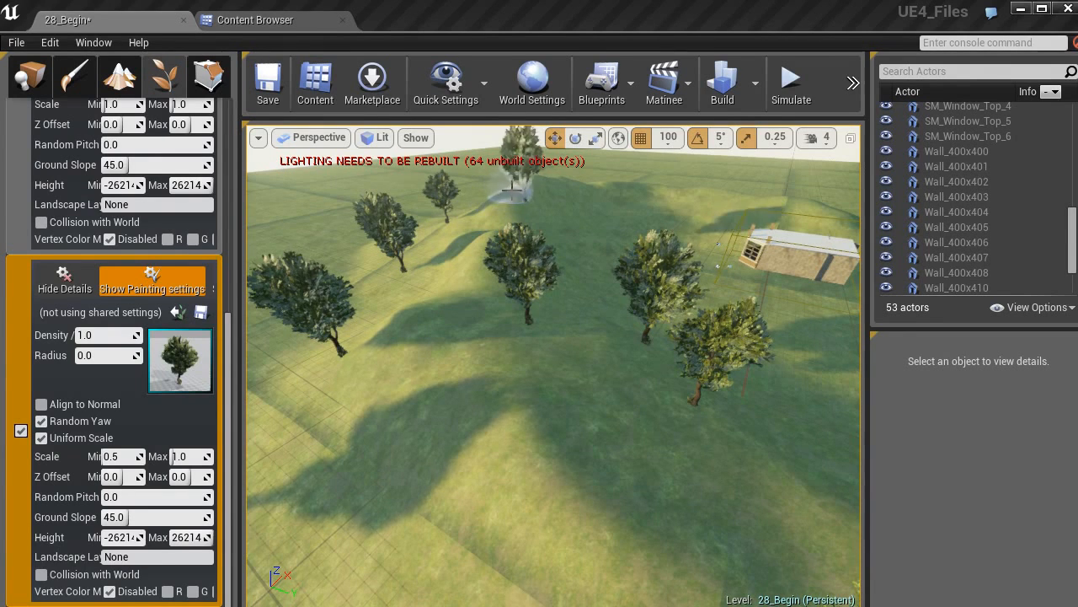
Step: Fill the gaps between the hillside trees with more single trees, including near the horizon below the sun
mouse_move(553, 207)
right_mouse_down()
mouse_move(563, 189)
mouse_move(552, 142)
mouse_move(455, 150)
mouse_move(575, 250)
right_mouse_up()
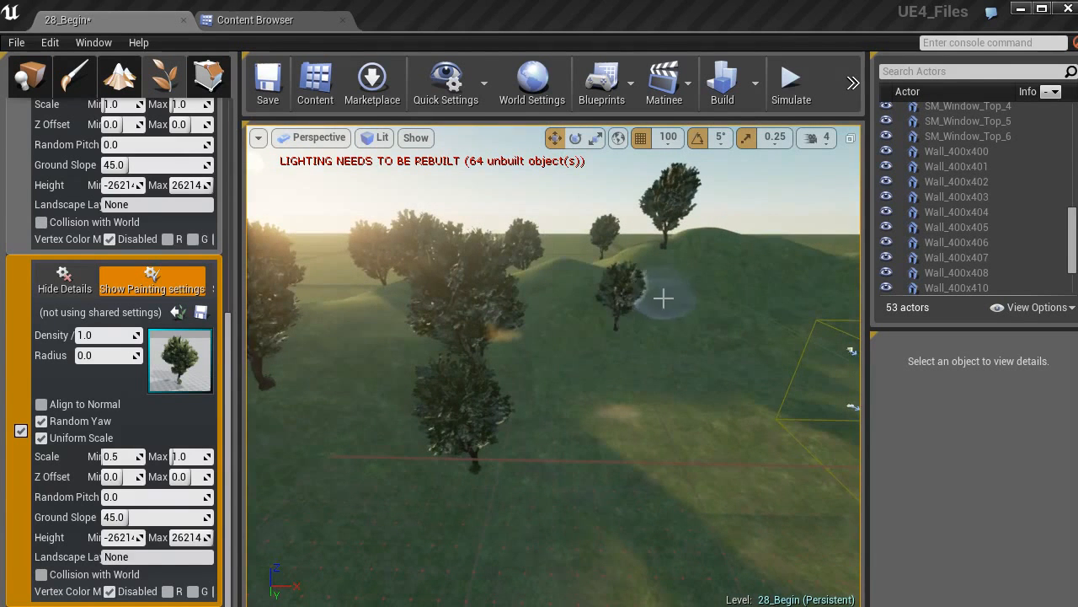
left_click(715, 308)
mouse_move(590, 323)
right_mouse_down()
mouse_move(674, 333)
mouse_move(606, 278)
mouse_move(556, 301)
right_mouse_up()
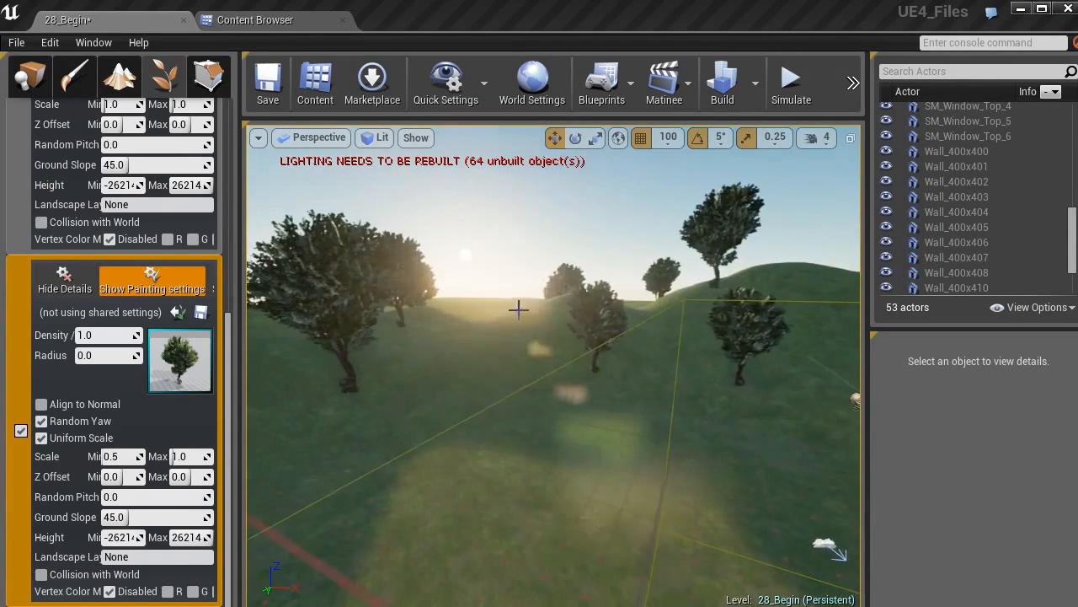
left_click(461, 315)
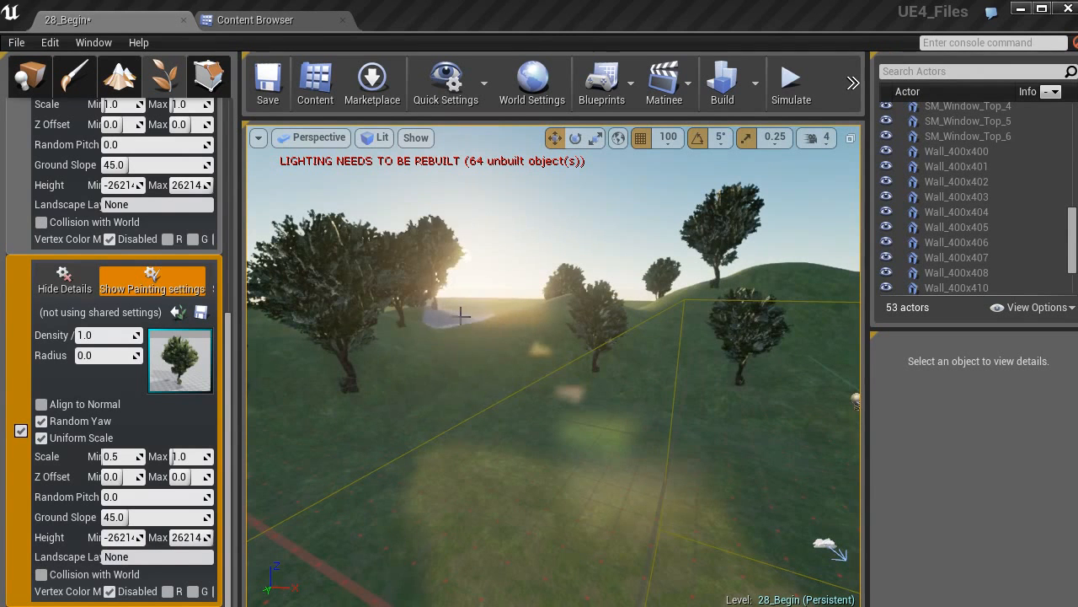
left_click(470, 369)
Step: Inspect the distribution of the painted trees from above and from inside the building through its windows
mouse_move(531, 385)
right_mouse_down()
mouse_move(547, 388)
mouse_move(493, 404)
mouse_move(463, 362)
mouse_move(451, 396)
right_mouse_up()
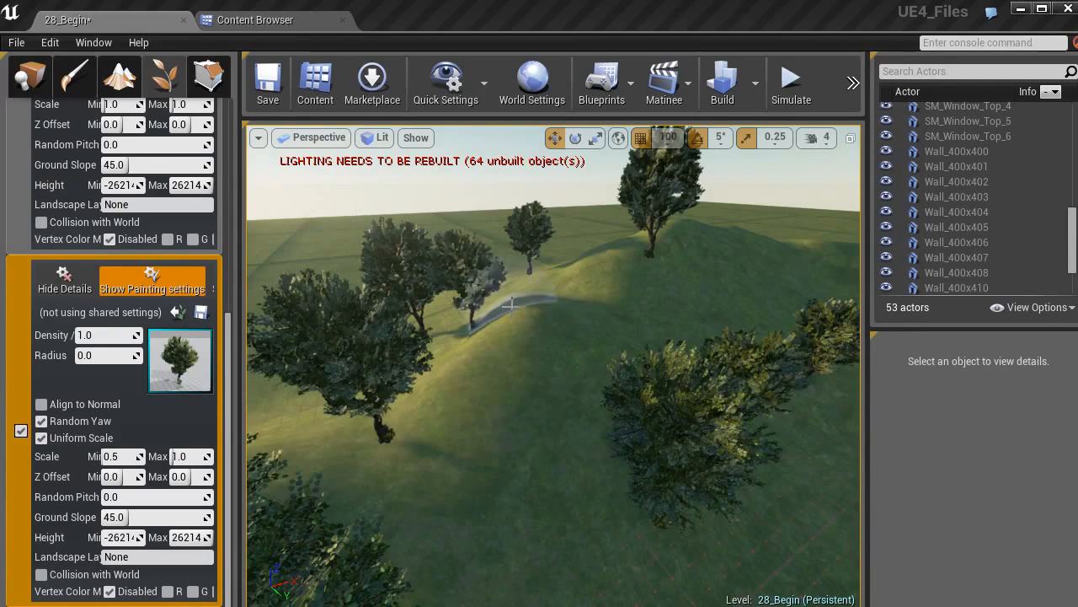
mouse_move(450, 396)
right_mouse_down()
mouse_move(497, 383)
mouse_move(550, 315)
mouse_move(731, 417)
right_mouse_up()
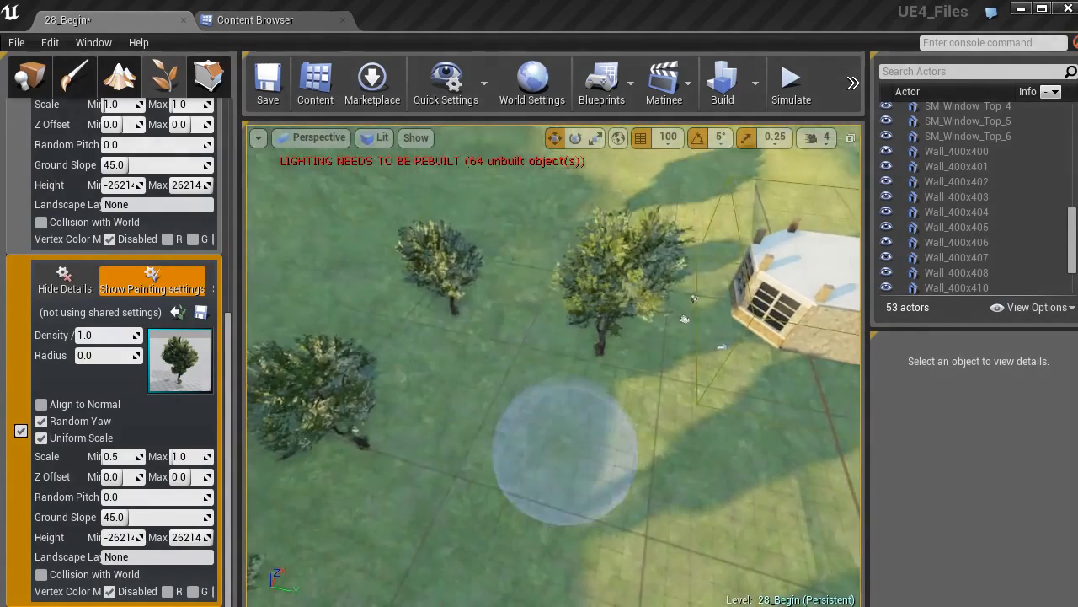
key("w")
mouse_move(539, 366)
right_mouse_down()
mouse_move(363, 494)
mouse_move(506, 333)
mouse_move(404, 379)
right_mouse_up()
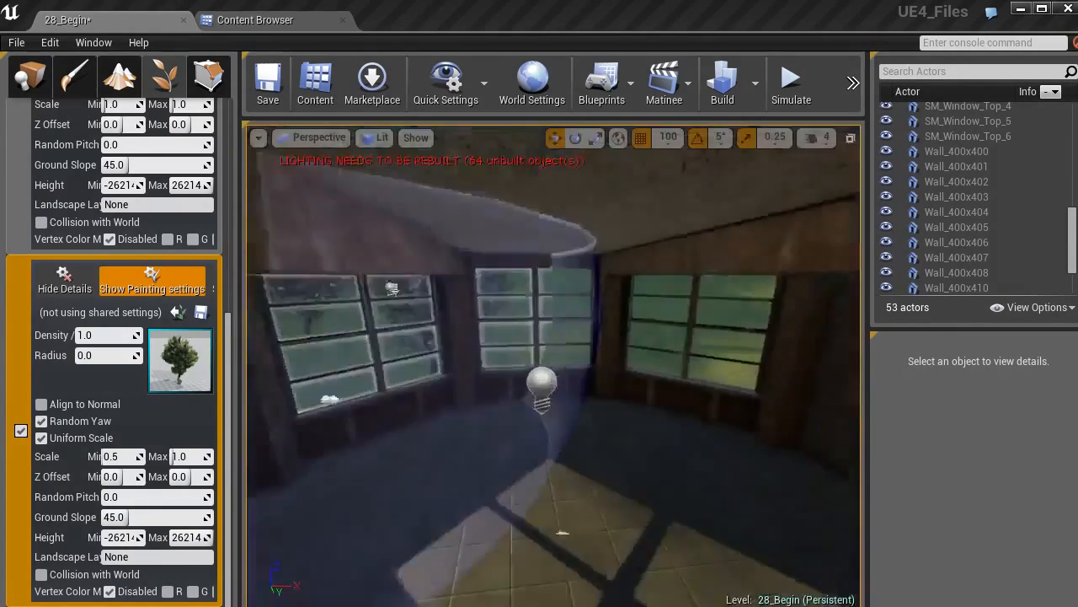
key("w")
mouse_move(554, 365)
right_mouse_down()
mouse_move(588, 349)
mouse_move(497, 354)
mouse_move(446, 333)
mouse_move(468, 312)
mouse_move(438, 337)
mouse_move(505, 413)
right_mouse_up()
key("w")
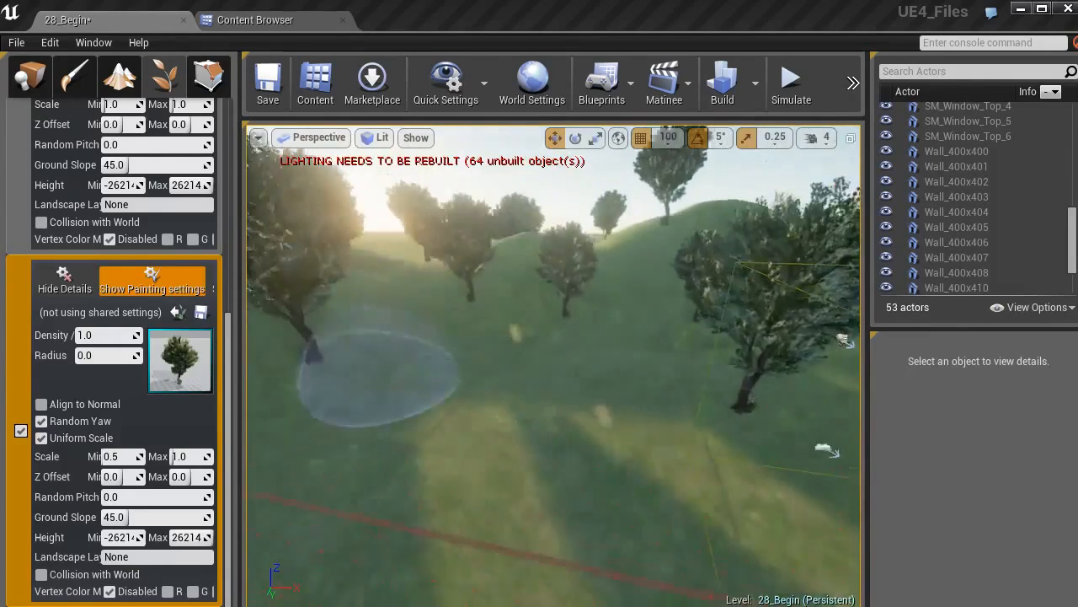
Step: Paint more single trees on the slopes beside the building and across the sparse ground around it
right_click_drag(566, 397, 525, 427)
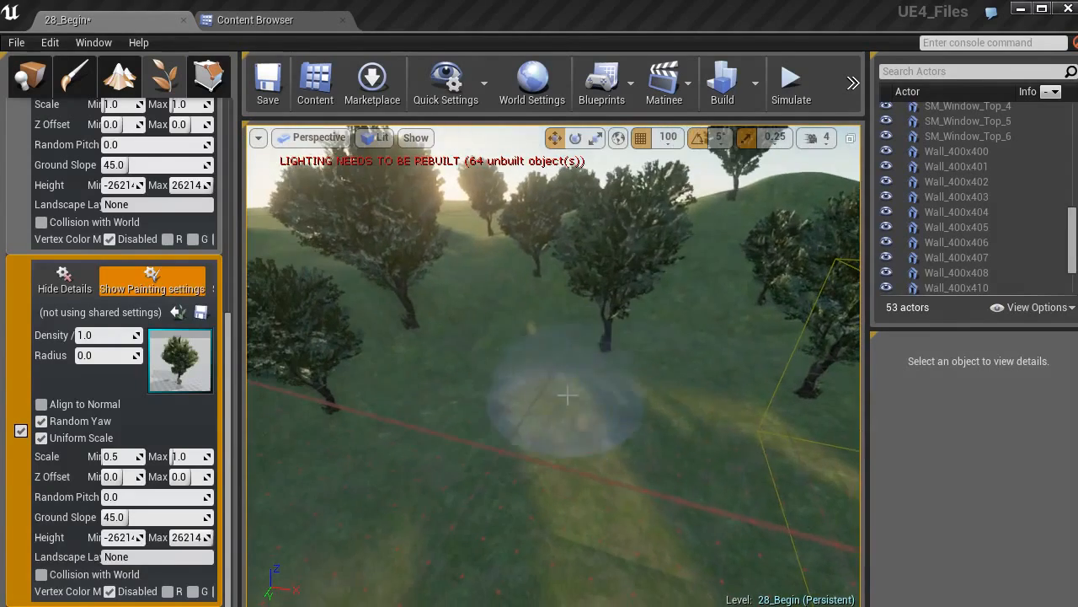
right_click_drag(601, 391, 534, 577)
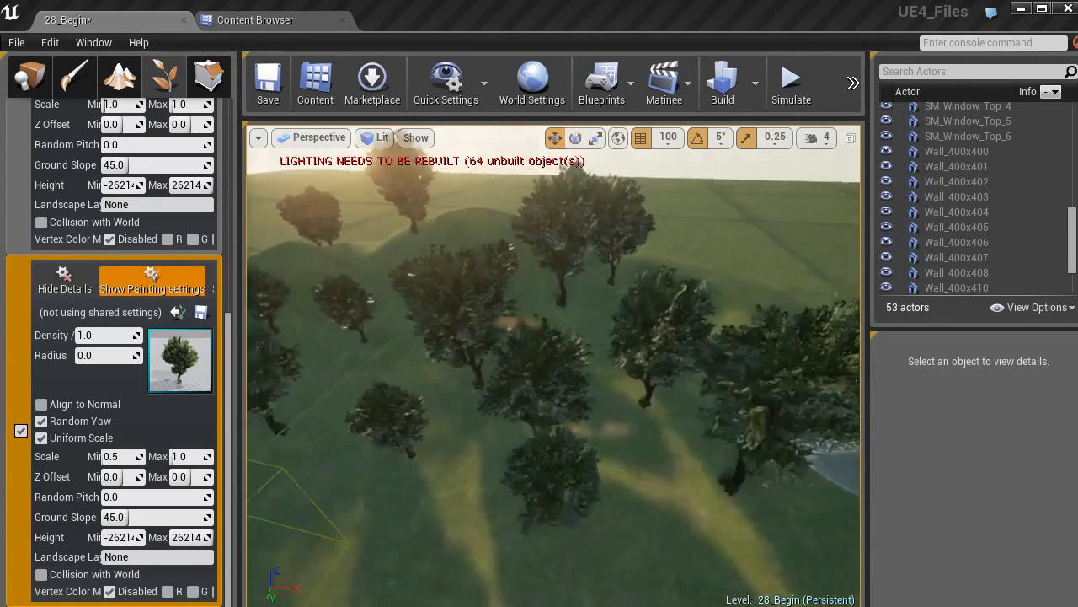
mouse_move(709, 368)
right_mouse_down()
mouse_move(709, 421)
mouse_move(640, 489)
mouse_move(700, 404)
mouse_move(708, 367)
right_mouse_up()
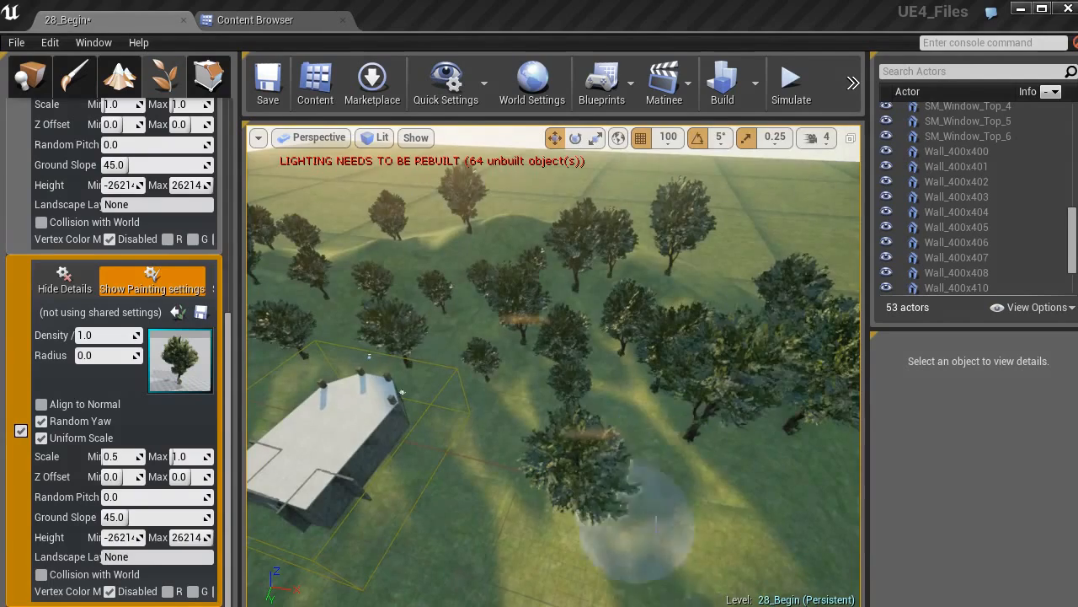
right_click_drag(709, 367, 842, 346)
right_click_drag(554, 366, 429, 463)
right_click_drag(578, 501, 540, 497)
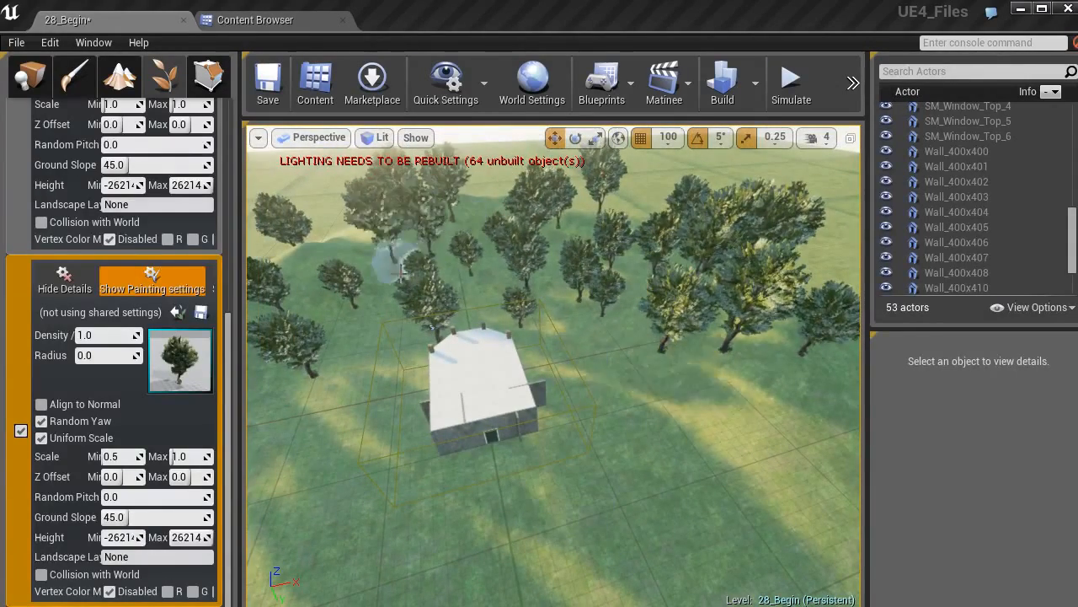
right_click_drag(346, 245, 303, 227)
right_click_drag(539, 337, 465, 334)
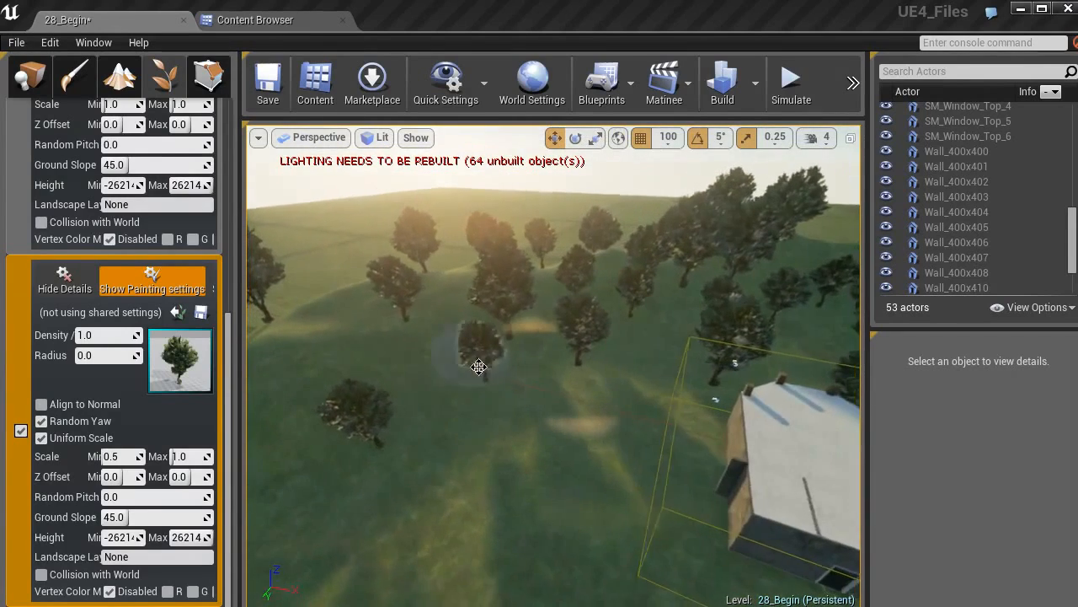
Step: Erase the oversized, crowding trees from the hillside beside the building
right_click_drag(473, 295, 429, 274)
right_click_drag(497, 362, 503, 380)
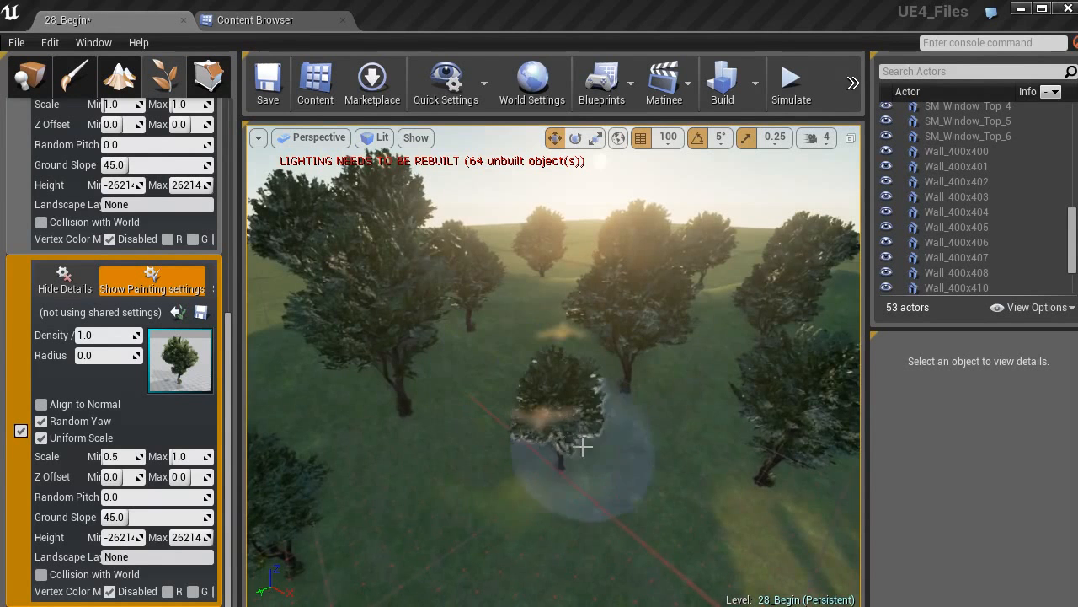
left_click(413, 422, "shift")
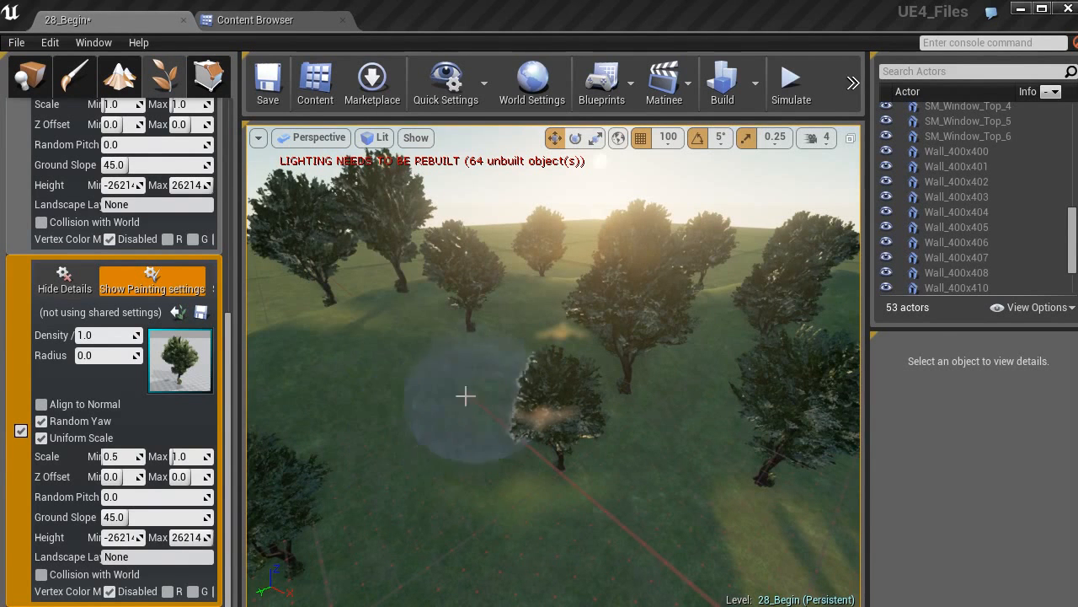
left_click(407, 298, "shift")
Step: Paint replacement single trees along the bare hill crest, undoing the oversized one
mouse_move(364, 371)
right_mouse_down()
mouse_move(390, 330)
mouse_move(428, 385)
right_mouse_up()
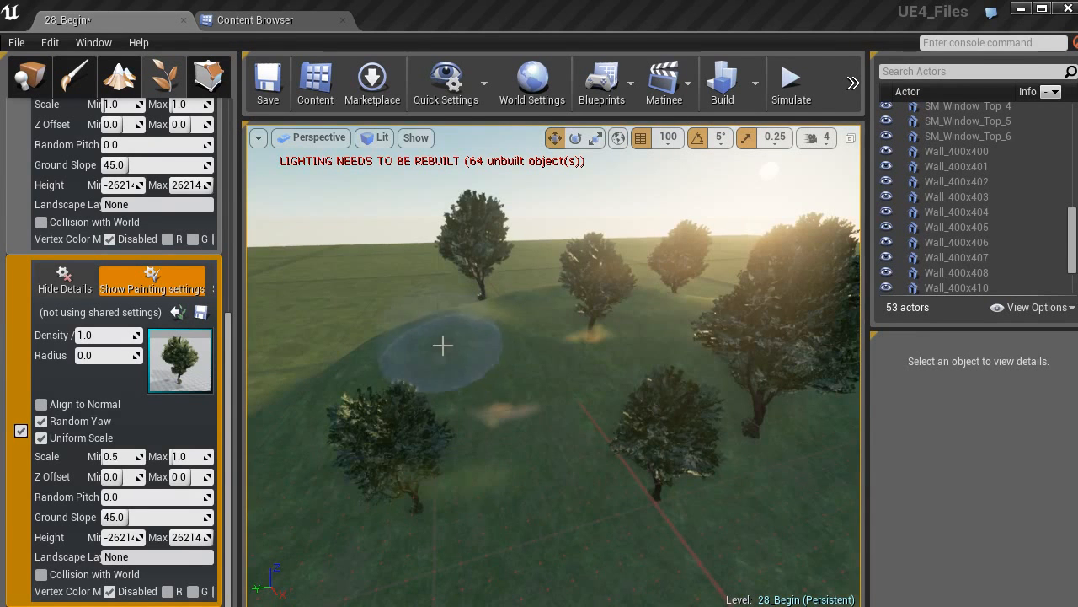
left_click(423, 347)
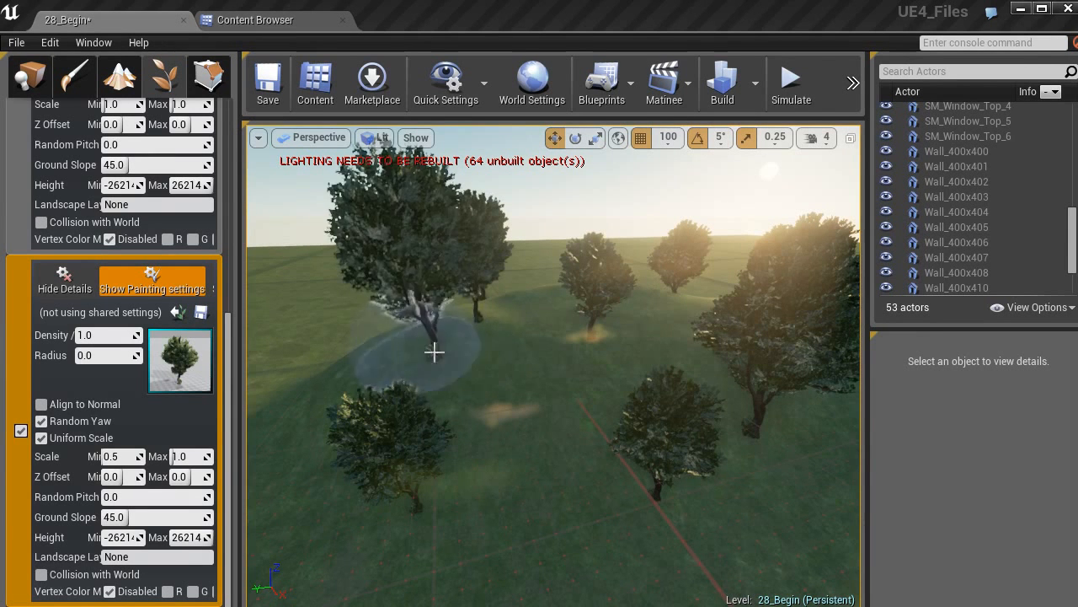
key("ctrl+z")
mouse_move(477, 347)
right_mouse_down()
mouse_move(463, 279)
mouse_move(578, 361)
right_mouse_up()
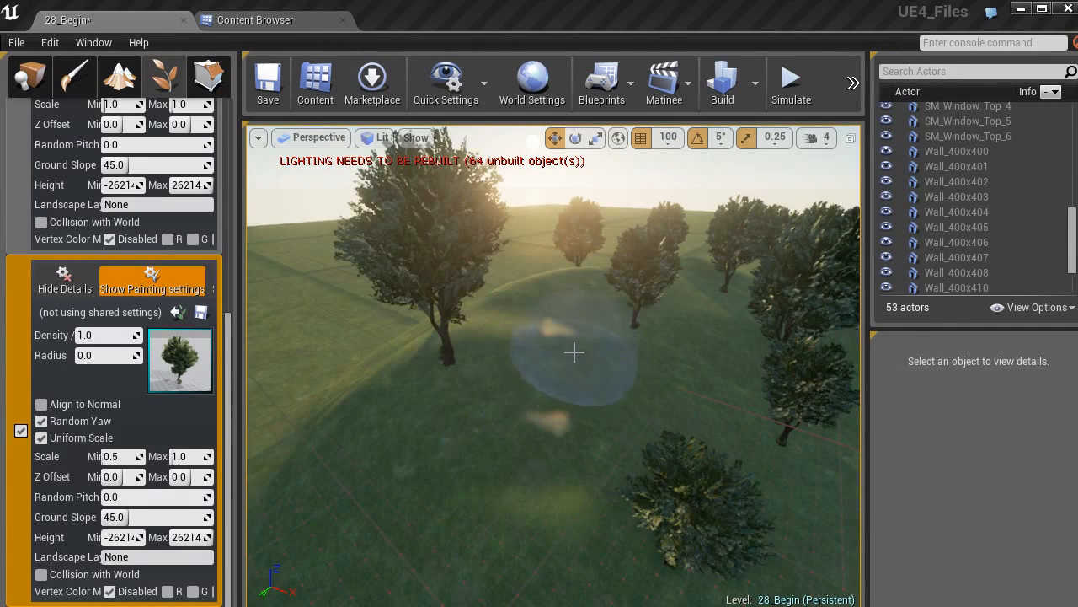
left_click(528, 287)
mouse_move(597, 300)
right_mouse_down()
mouse_move(666, 328)
mouse_move(800, 257)
mouse_move(699, 253)
mouse_move(691, 228)
mouse_move(733, 219)
mouse_move(725, 312)
mouse_move(637, 329)
right_mouse_up()
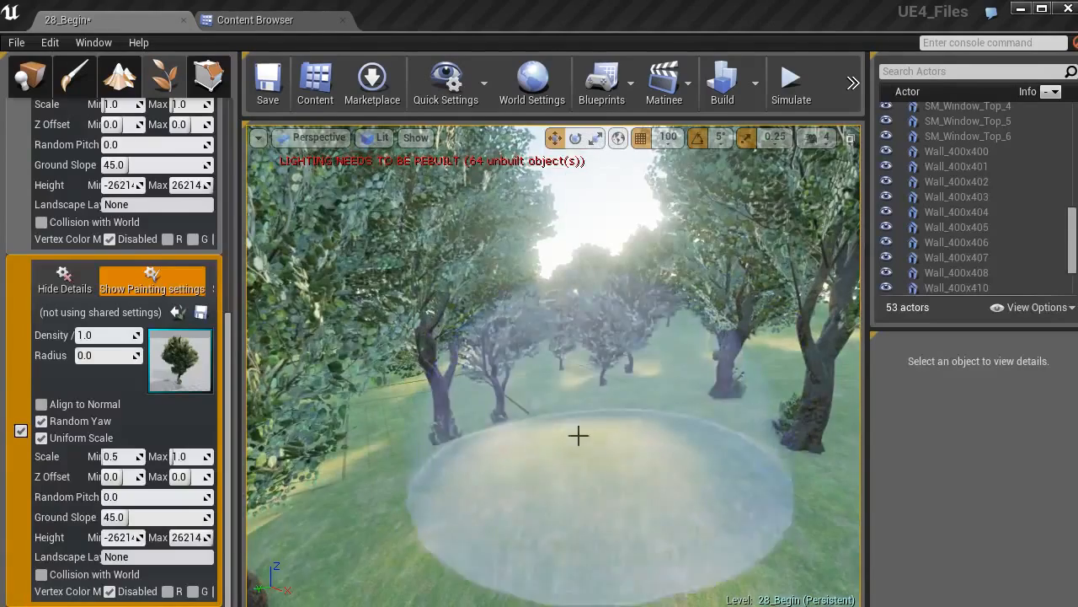
Step: Activate the foliage Select tool and select the small tree just outside the building's windowed end
mouse_move(516, 414)
right_mouse_down()
mouse_move(505, 425)
mouse_move(657, 430)
mouse_move(523, 463)
mouse_move(483, 434)
right_mouse_up()
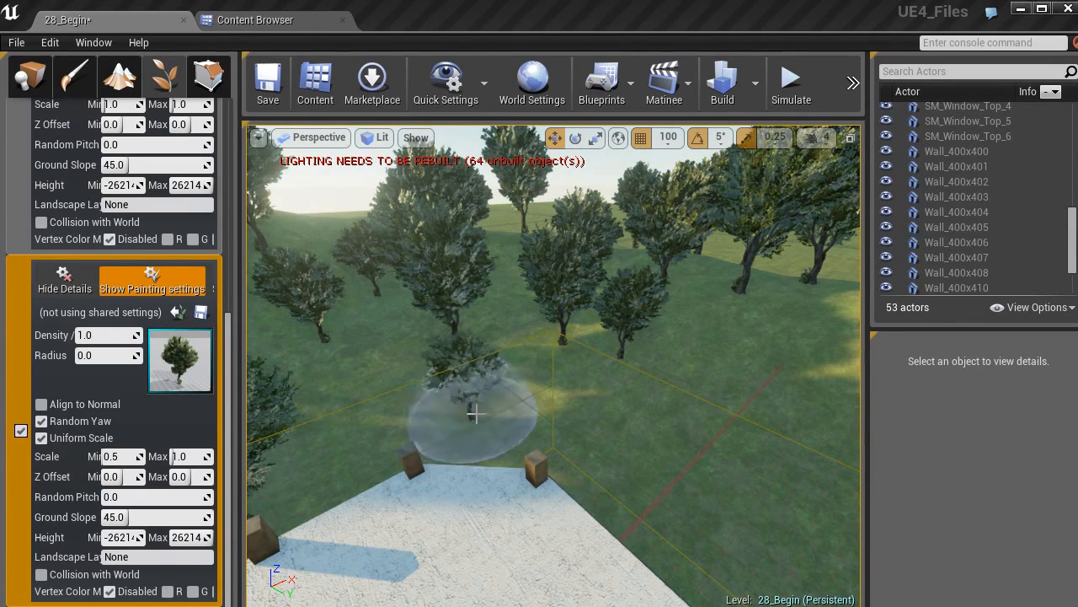
right_click_drag(531, 396, 565, 404)
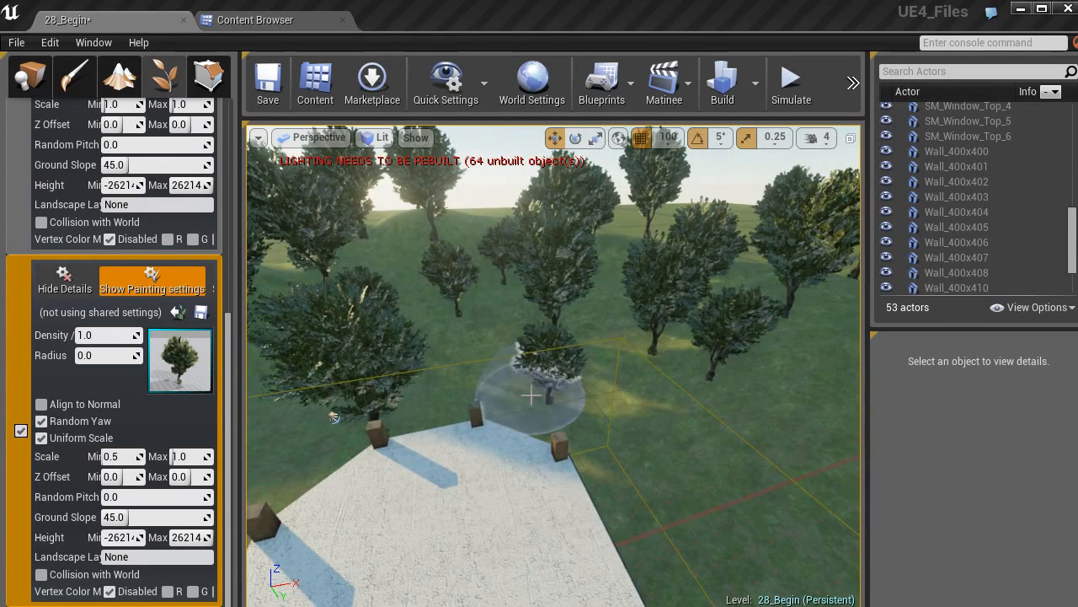
right_click_drag(531, 396, 505, 411)
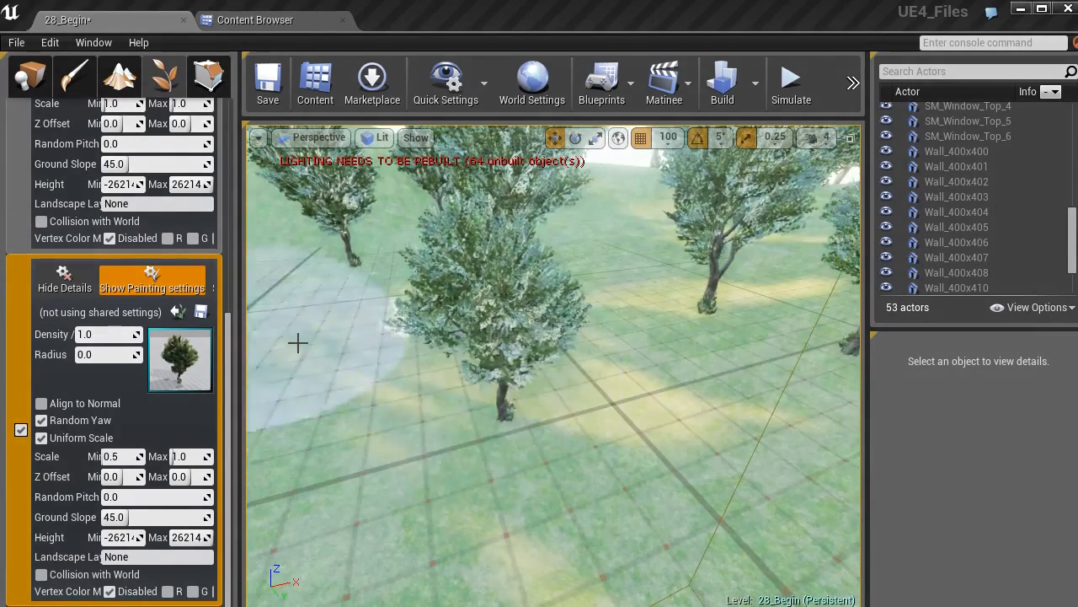
left_click_drag(227, 354, 225, 120)
left_click(114, 126)
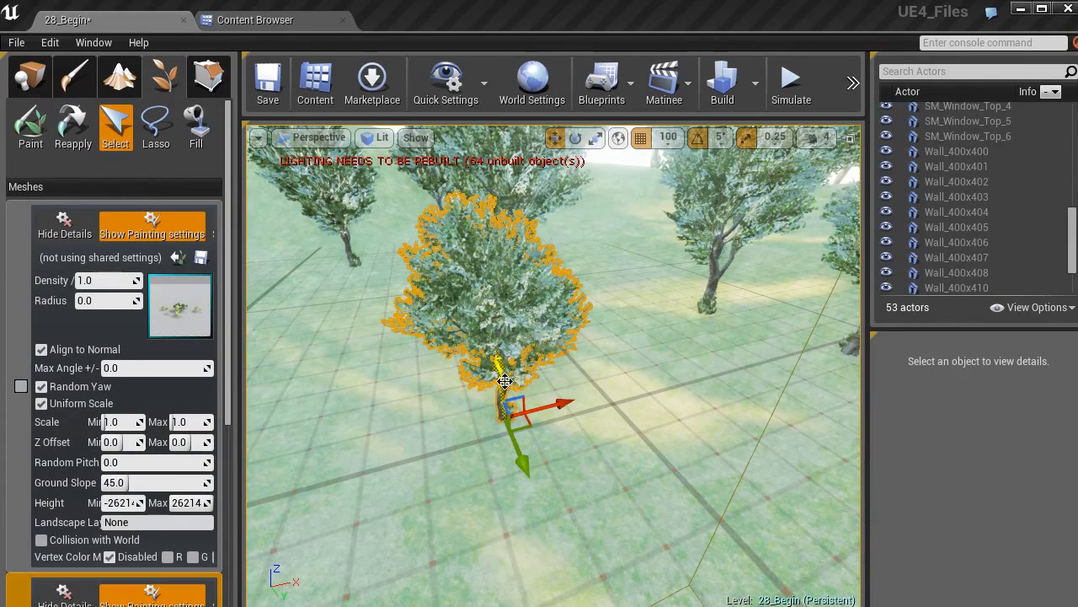
left_click(712, 295)
left_click(709, 287)
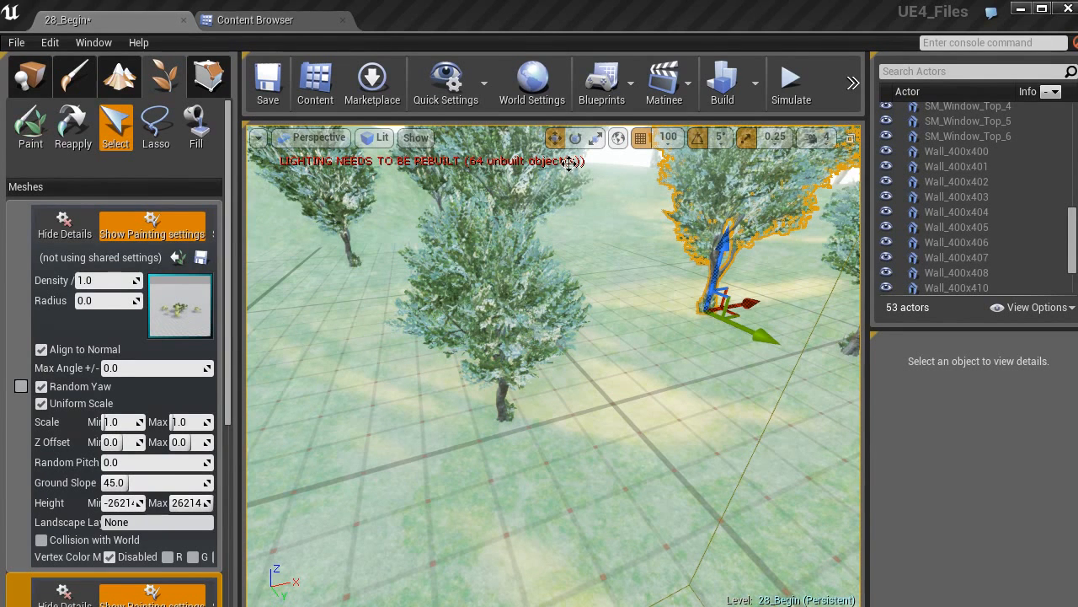
left_click(524, 385)
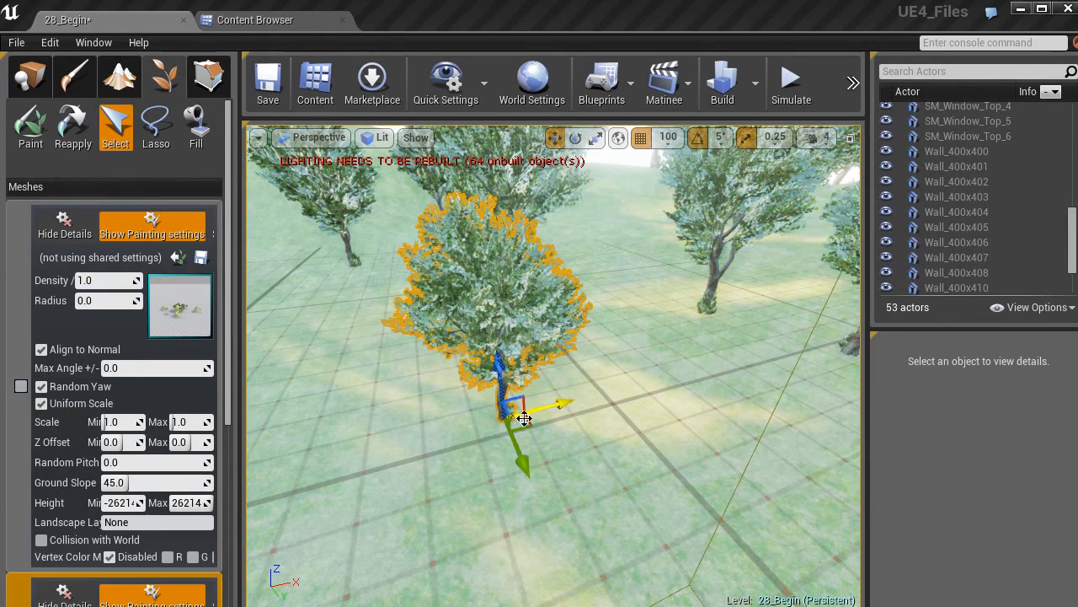
Step: Move the selected small tree a short distance along the ground and rotate it
left_click_drag(542, 430, 580, 443)
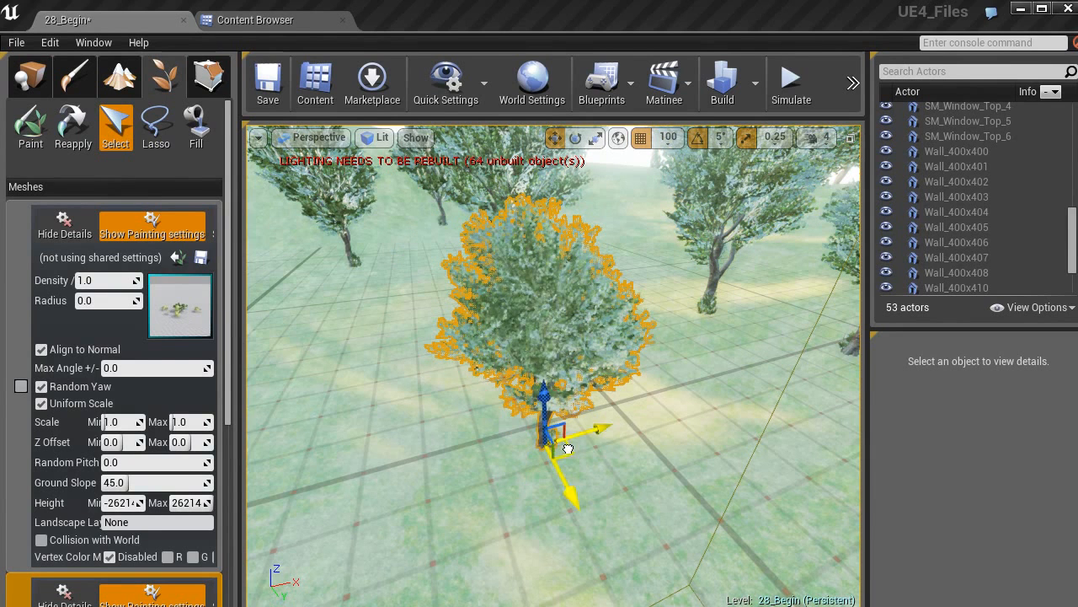
left_click(584, 138)
left_click_drag(501, 500, 506, 396)
mouse_move(482, 503)
right_mouse_down()
mouse_move(590, 503)
mouse_move(492, 501)
mouse_move(497, 539)
mouse_move(488, 510)
right_mouse_up()
right_click_drag(628, 450, 452, 423)
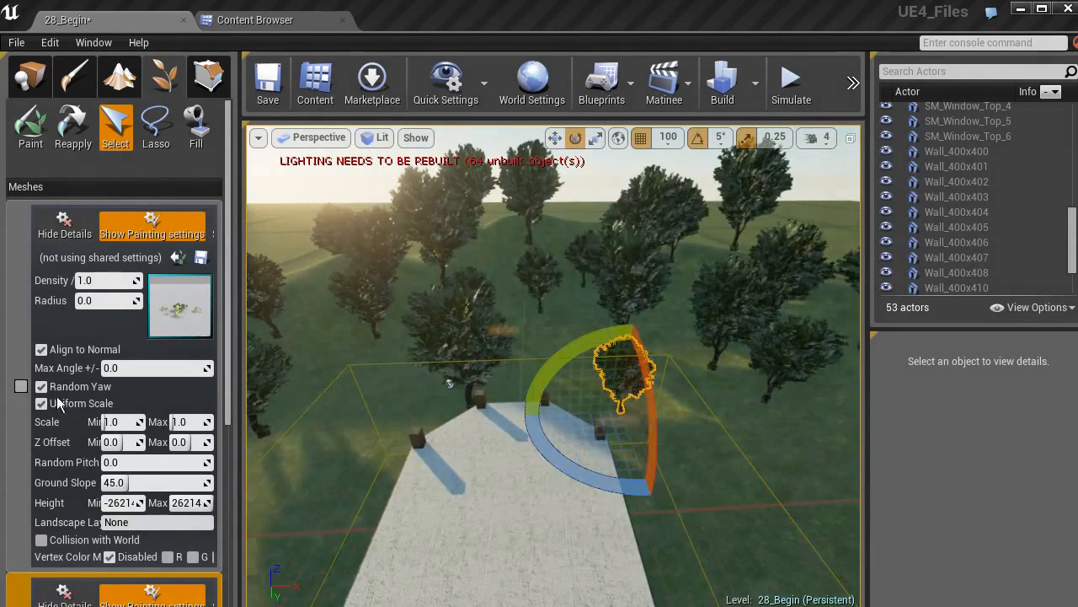
Step: Activate the ground-plant mesh for painting, deactivate the tree mesh and return to the Paint tool
left_click(22, 386)
scroll(30, 415, "down", 4)
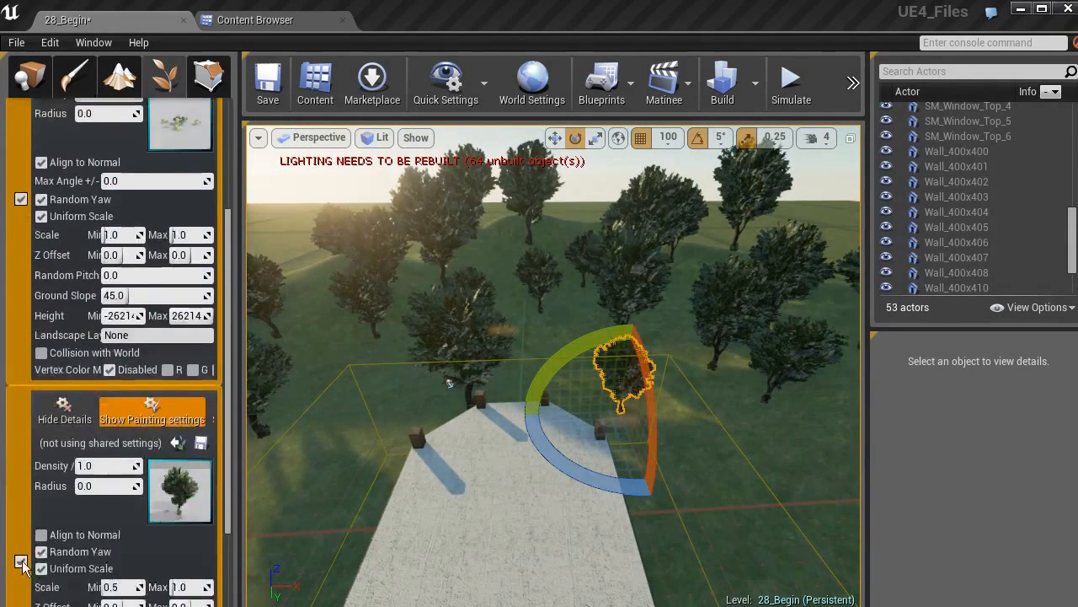
scroll(21, 540, "down", 2)
scroll(76, 236, "up", 8)
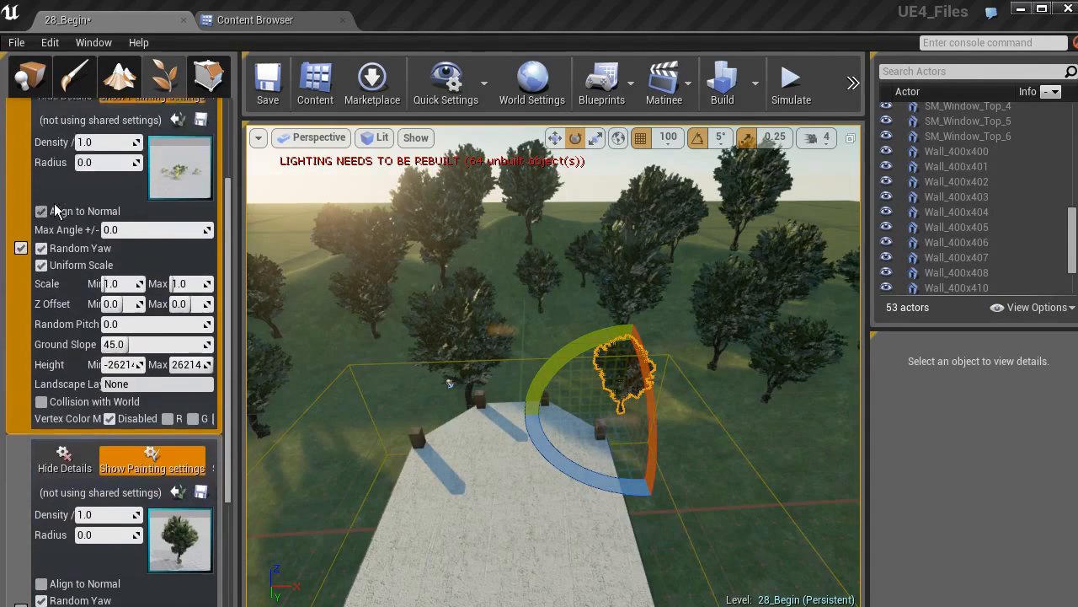
Step: Try painting the ground-plant mesh at scale 1.0 on the grass beside the building
mouse_move(412, 323)
right_mouse_down()
mouse_move(421, 362)
mouse_move(472, 380)
right_mouse_up()
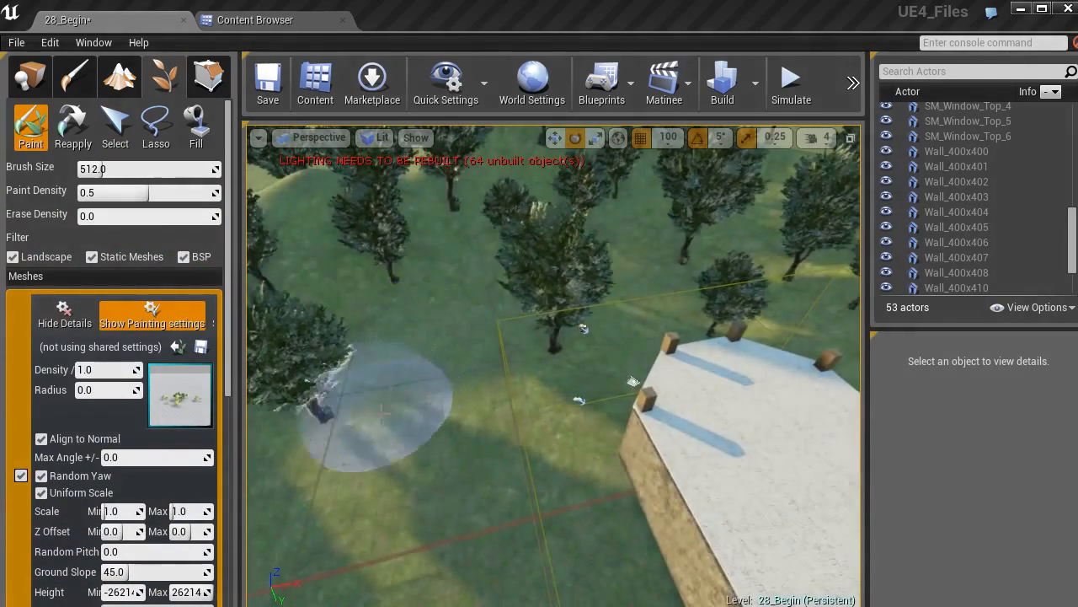
left_click(375, 392)
mouse_move(497, 358)
right_mouse_down()
mouse_move(436, 401)
mouse_move(520, 325)
mouse_move(552, 395)
right_mouse_up()
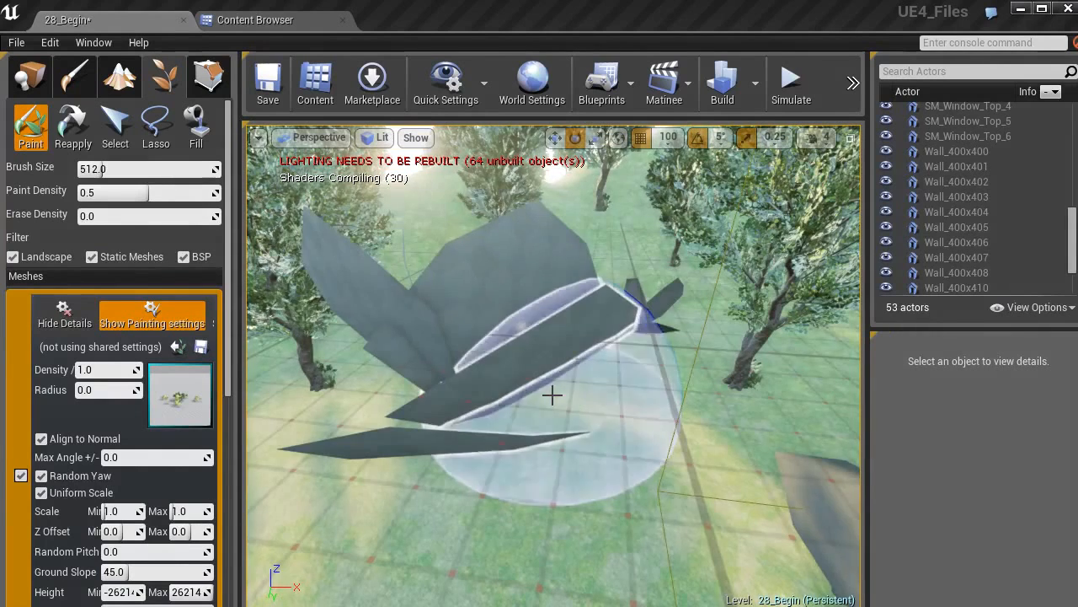
key("ctrl+z")
Step: Set the ground-plant mesh's scale to a minimum of 0.1 and a maximum of 0.25
left_click(131, 510)
type("25")
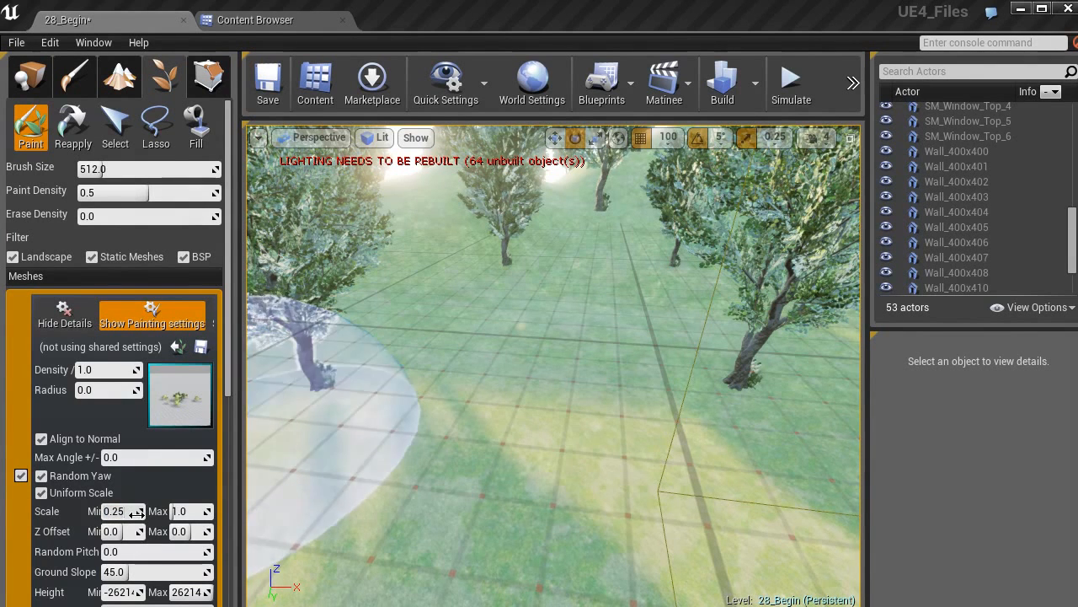
left_click(125, 511)
left_click(180, 511)
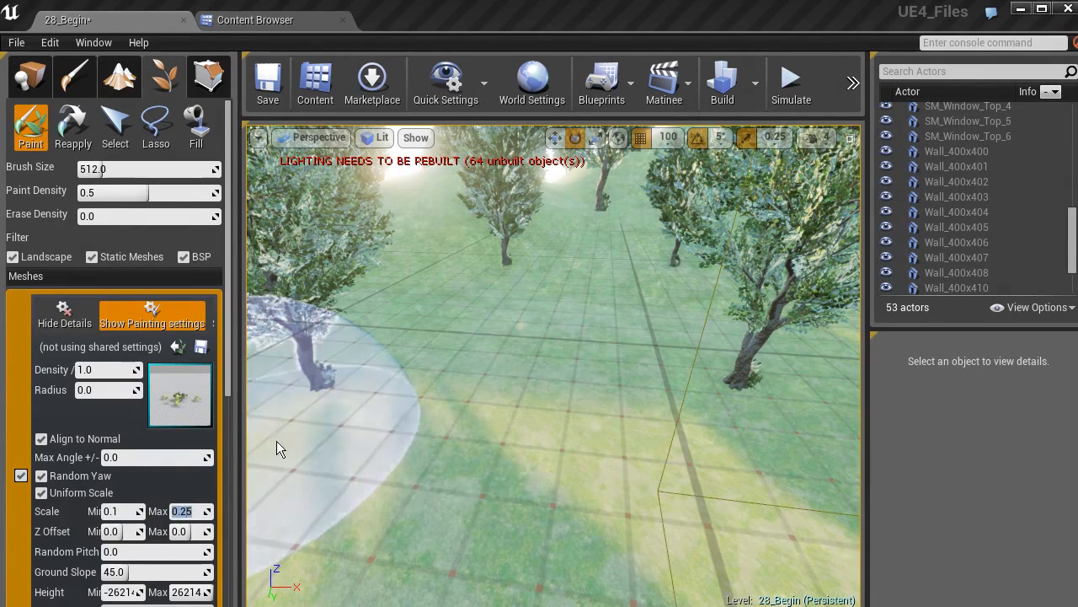
Step: Paint patches of small ground plants on the grass near the building and between the hillside trees
left_click(510, 376)
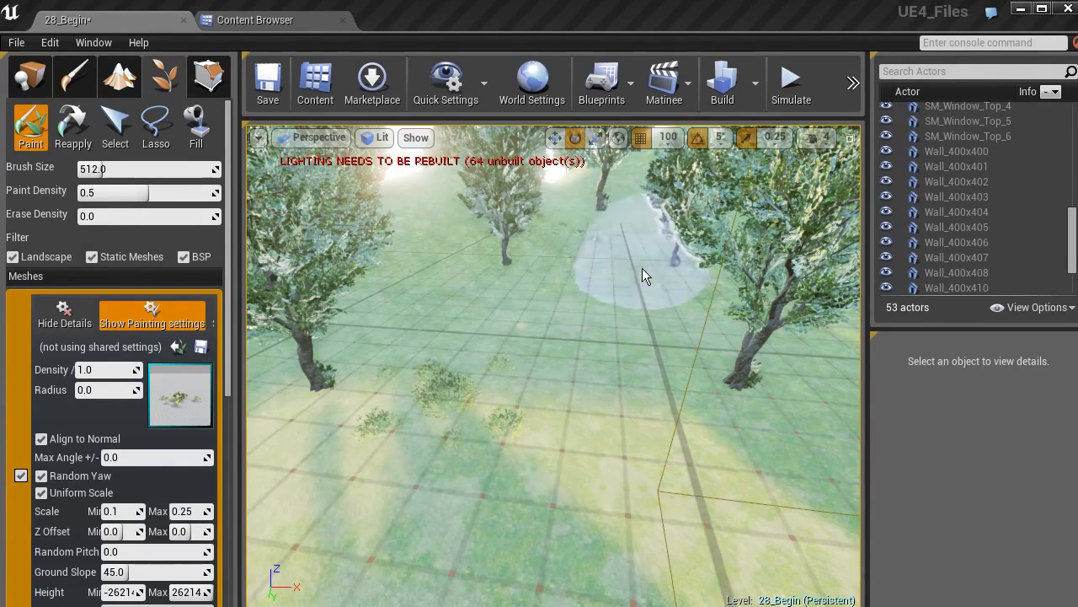
mouse_move(631, 325)
right_mouse_down()
mouse_move(634, 278)
mouse_move(767, 337)
mouse_move(741, 400)
mouse_move(693, 413)
mouse_move(679, 404)
right_mouse_up()
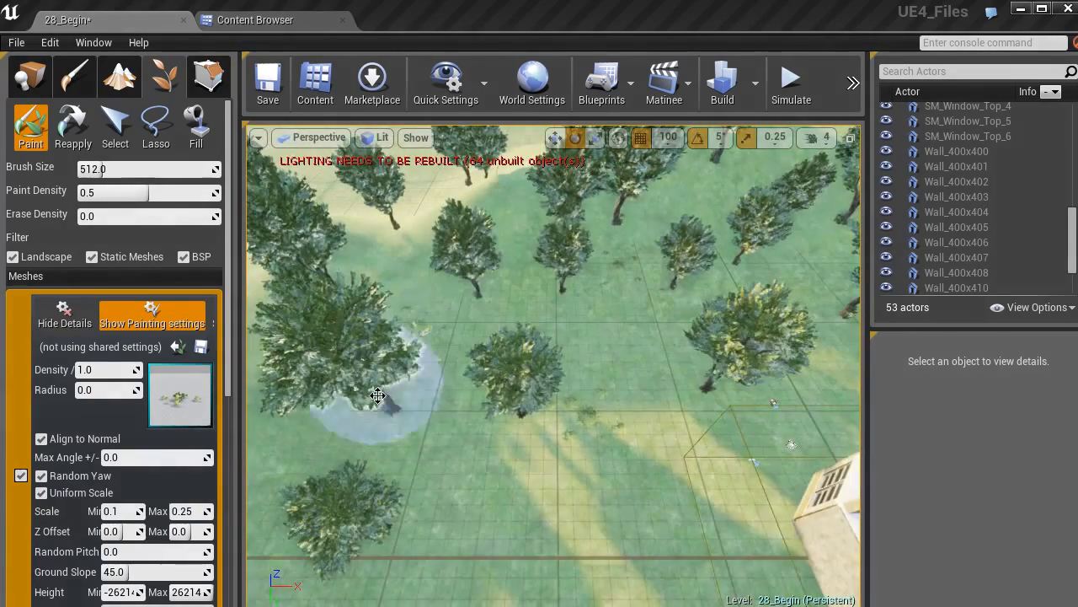
right_click_drag(446, 448, 453, 443)
left_click(375, 292)
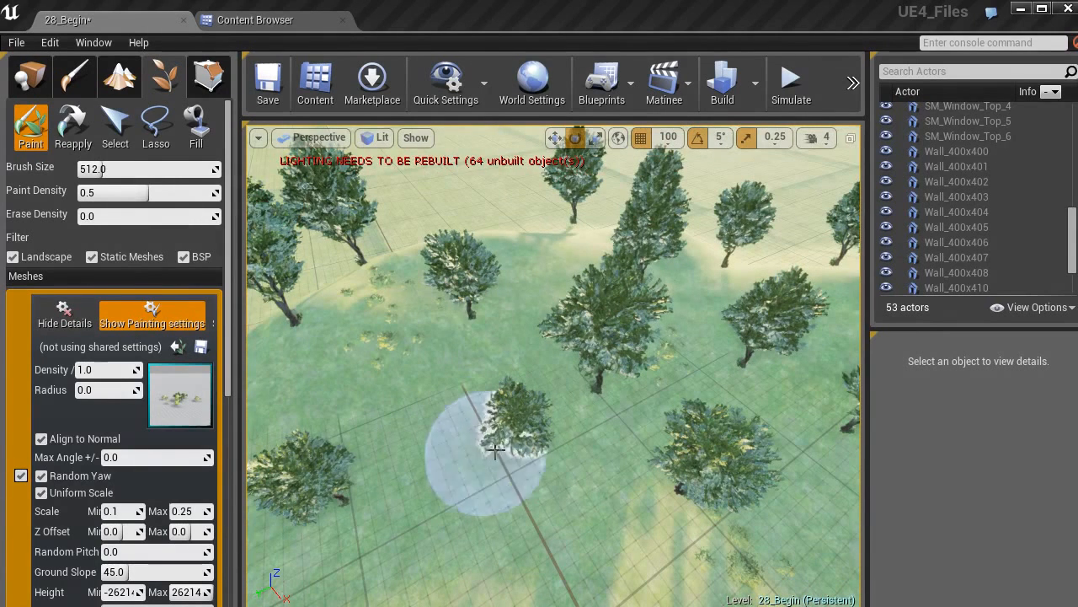
right_click_drag(590, 245, 593, 275)
mouse_move(648, 306)
right_mouse_down()
mouse_move(743, 313)
mouse_move(732, 298)
right_mouse_up()
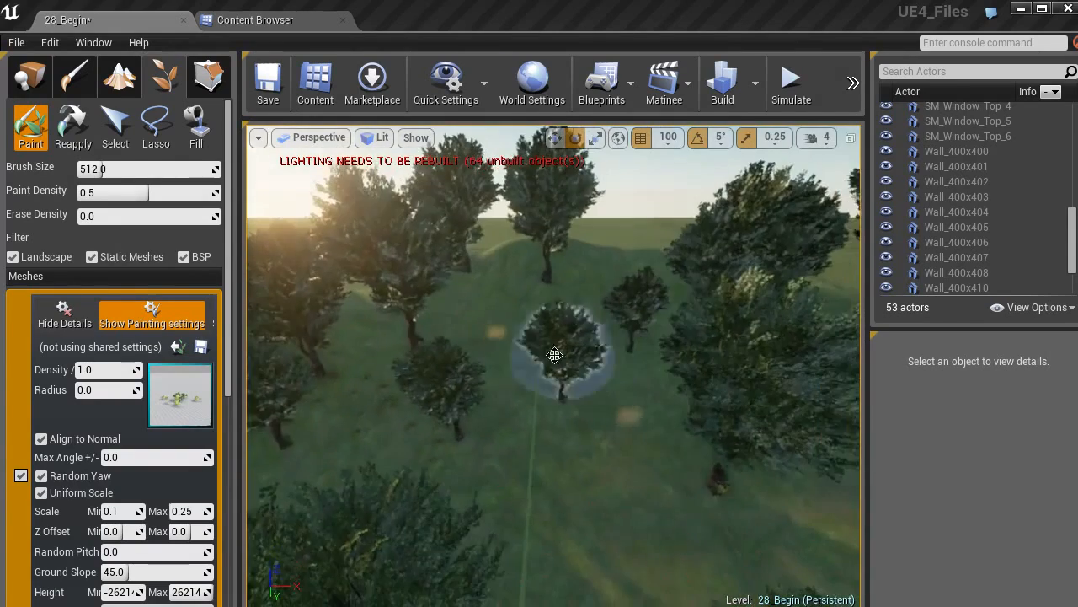
Step: Add more ground-plant patches beneath the outlying trees and along the grass beside the building's walls
mouse_move(682, 376)
right_mouse_down()
mouse_move(679, 406)
mouse_move(578, 433)
mouse_move(676, 434)
mouse_move(666, 439)
right_mouse_up()
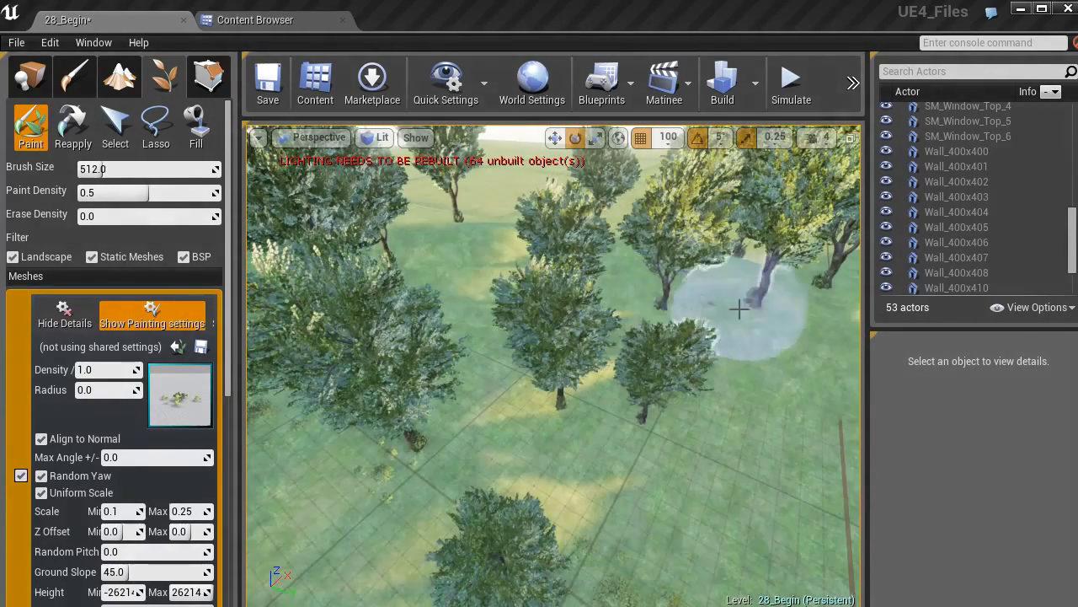
right_click_drag(801, 377, 795, 335)
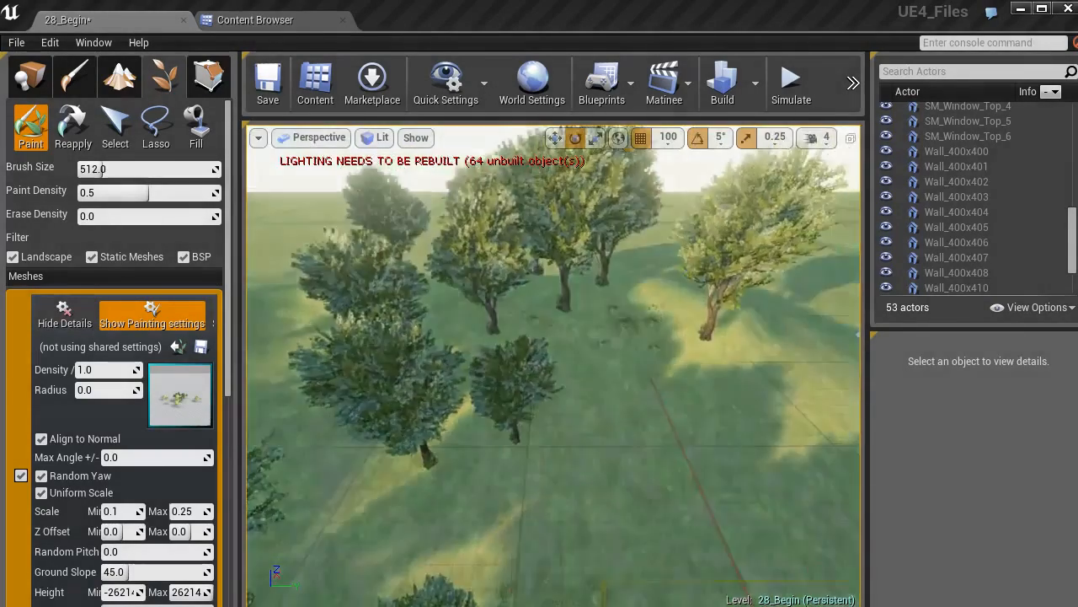
right_click_drag(778, 379, 779, 379)
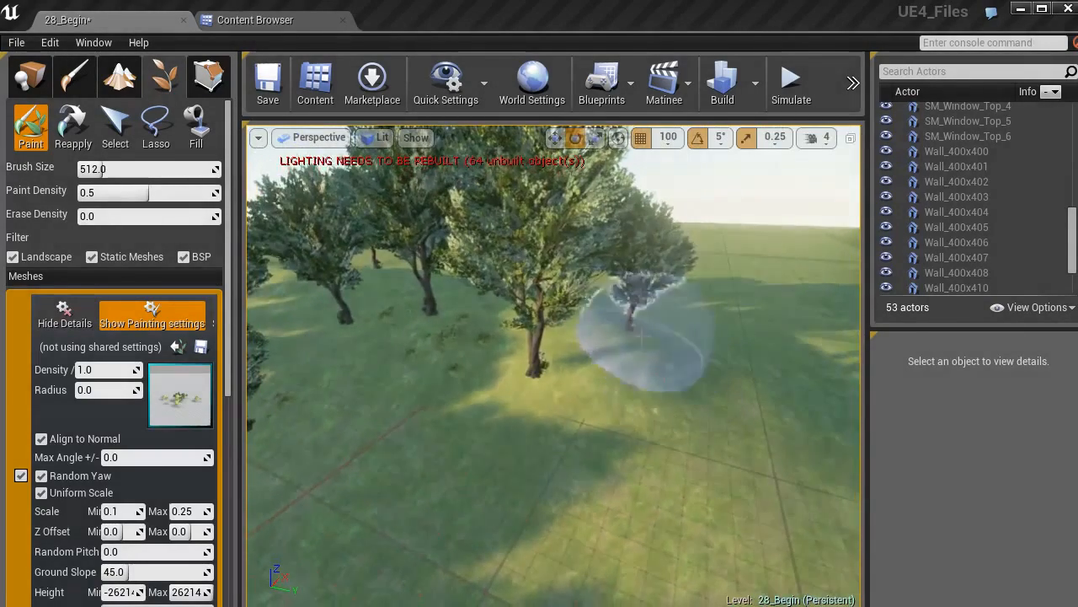
right_click_drag(400, 494, 332, 497)
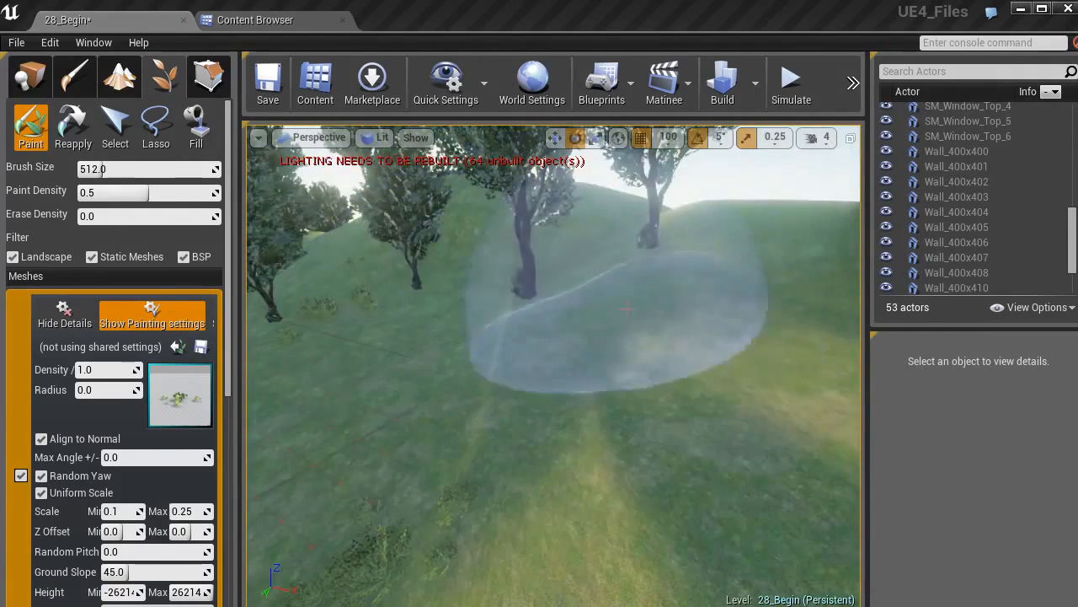
mouse_move(621, 362)
right_mouse_down()
mouse_move(488, 373)
mouse_move(598, 328)
mouse_move(474, 328)
mouse_move(528, 328)
right_mouse_up()
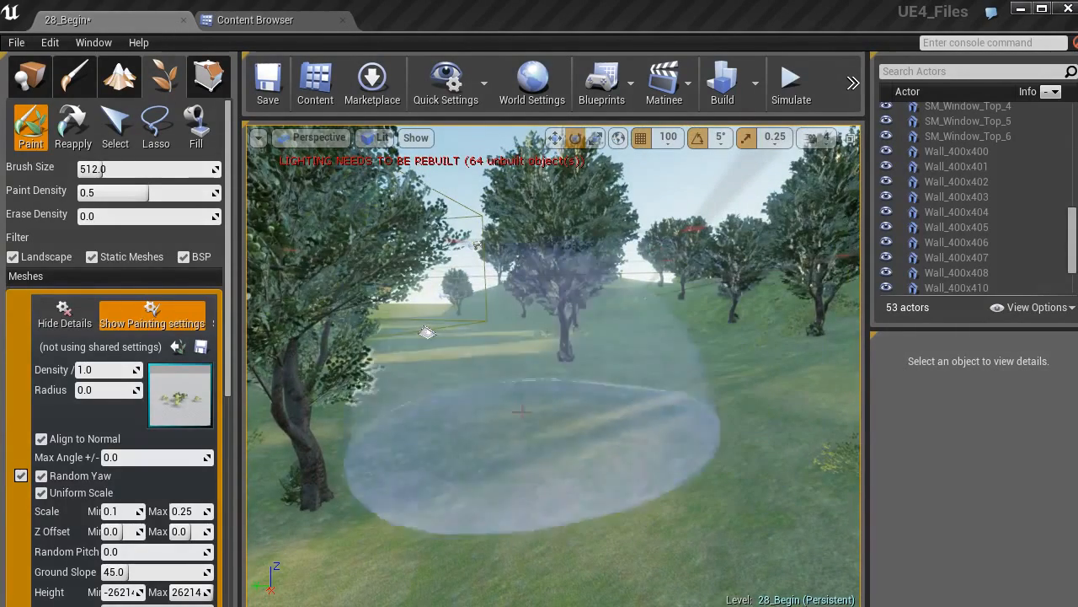
mouse_move(539, 371)
right_mouse_down()
mouse_move(513, 378)
mouse_move(494, 361)
mouse_move(548, 311)
mouse_move(620, 353)
right_mouse_up()
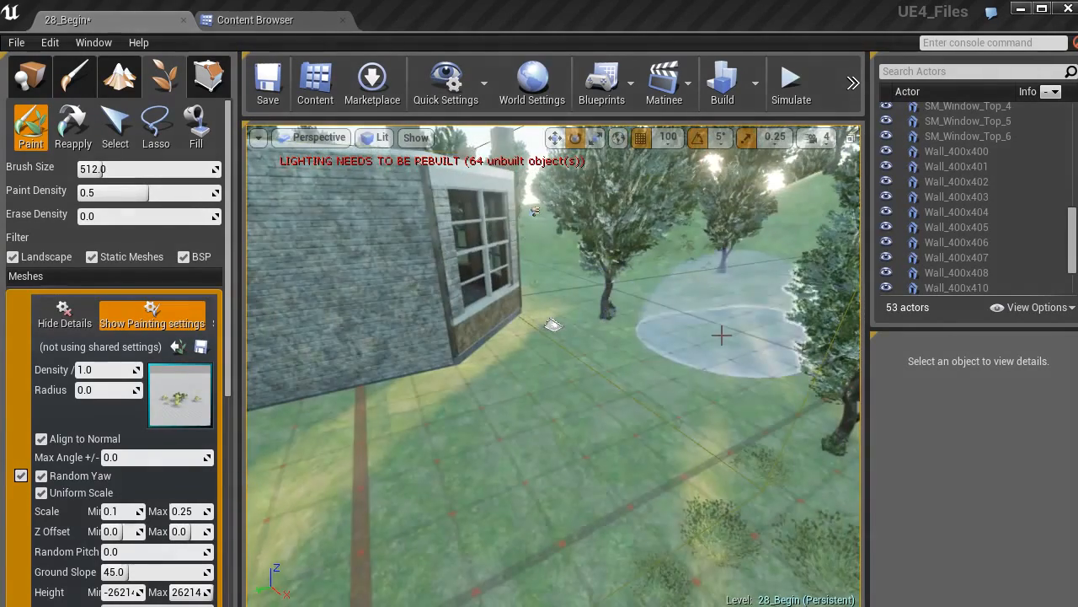
Step: Leave foliage painting and examine the trees and ground plants through the windows and around the building's exterior
key("w")
right_click_drag(711, 333, 586, 290)
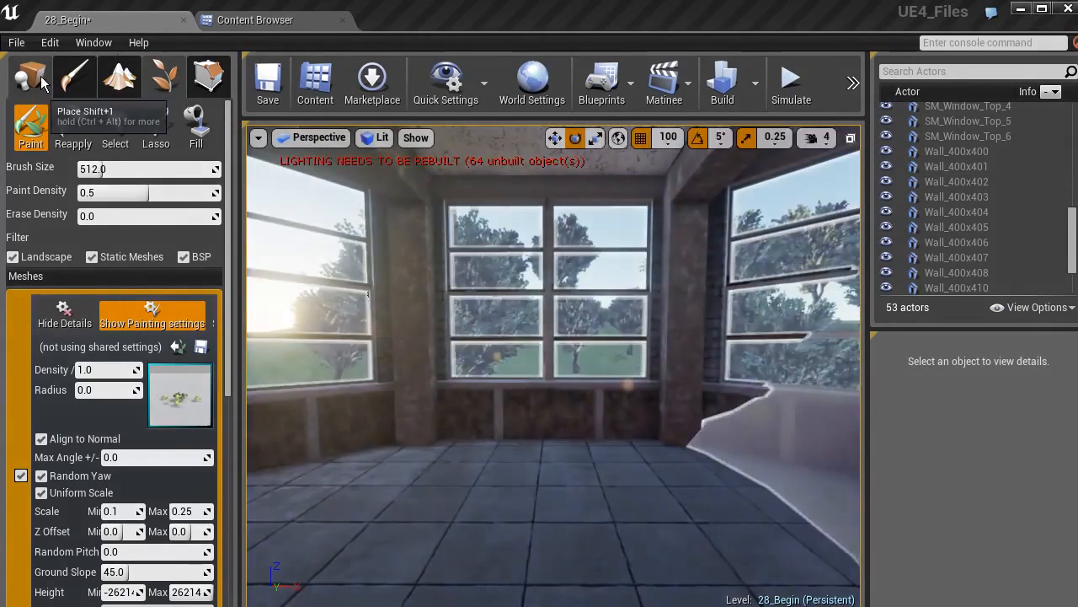
left_click(33, 76)
key("w")
right_click_drag(536, 391, 570, 410)
key("s")
key("s")
key("a")
key("d")
key("w")
key("w")
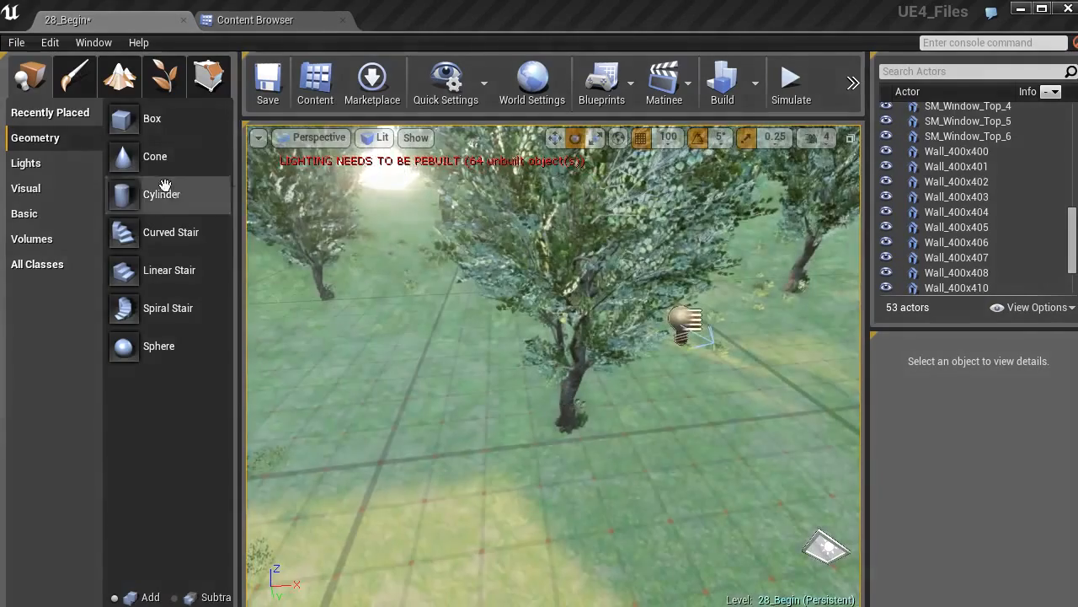
Step: Switch to the foliage Select tool and delete the large tree in the foreground
left_click(152, 81)
left_click(115, 126)
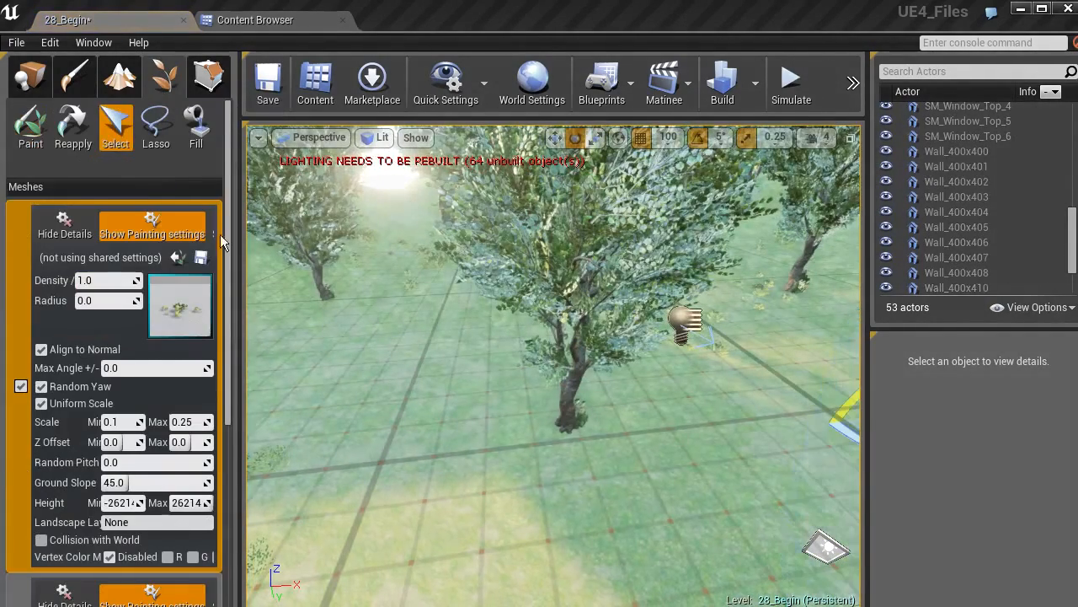
key("Delete")
Step: Select a single tree in the dense cluster beside the hills and move it sideways into the open
right_click_drag(572, 394, 531, 269)
key("w")
right_click_drag(640, 404, 648, 448)
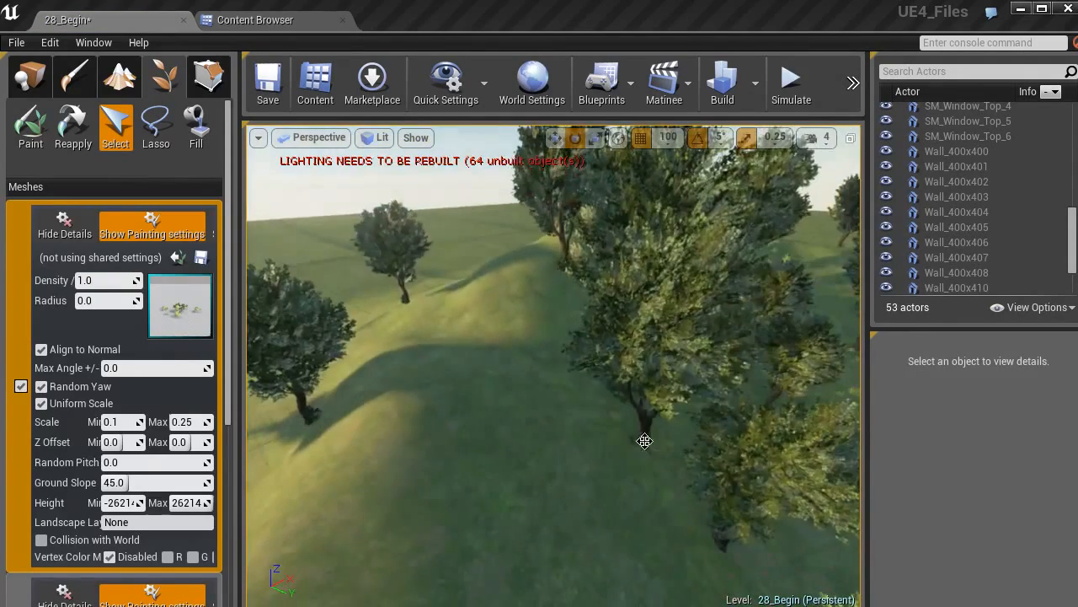
left_click(643, 433)
key("w")
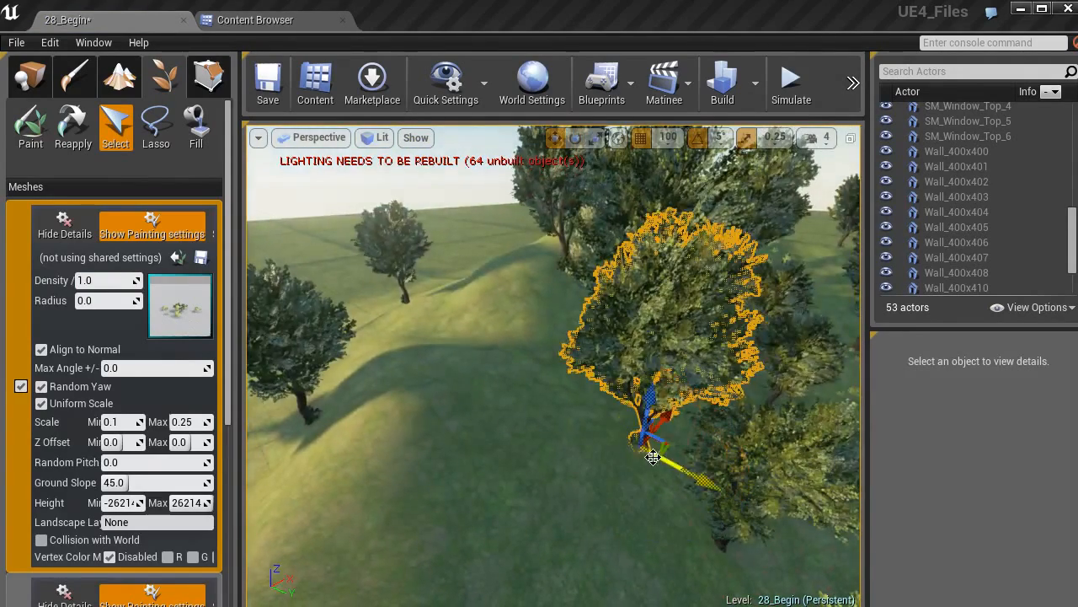
left_click_drag(650, 457, 417, 556)
Step: Focus on the moved tree and lower it vertically so its trunk base sits on the hillside
key("f")
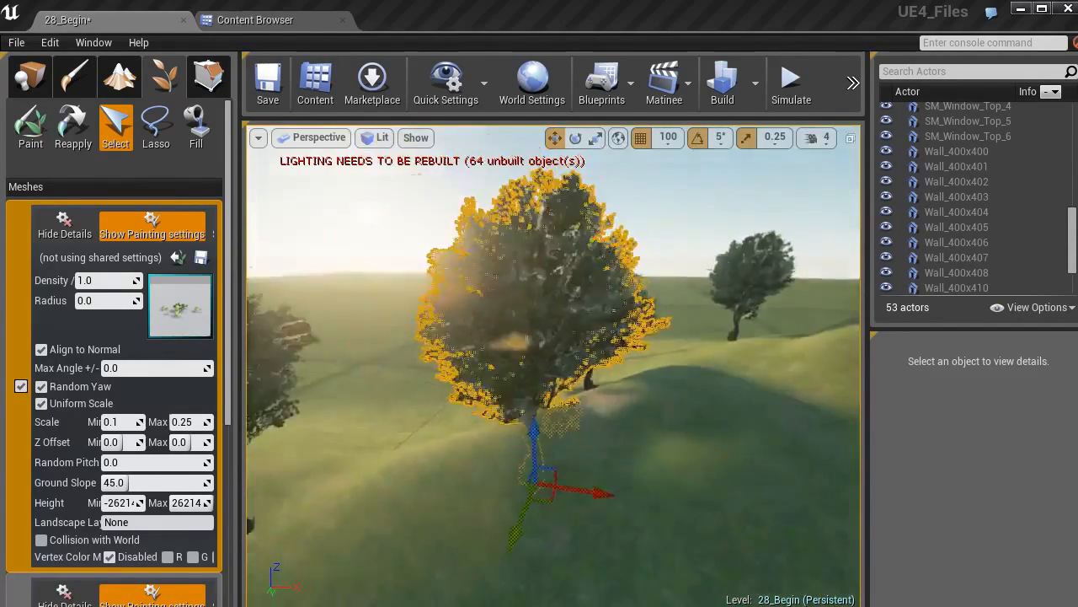
right_click_drag(462, 520, 523, 540)
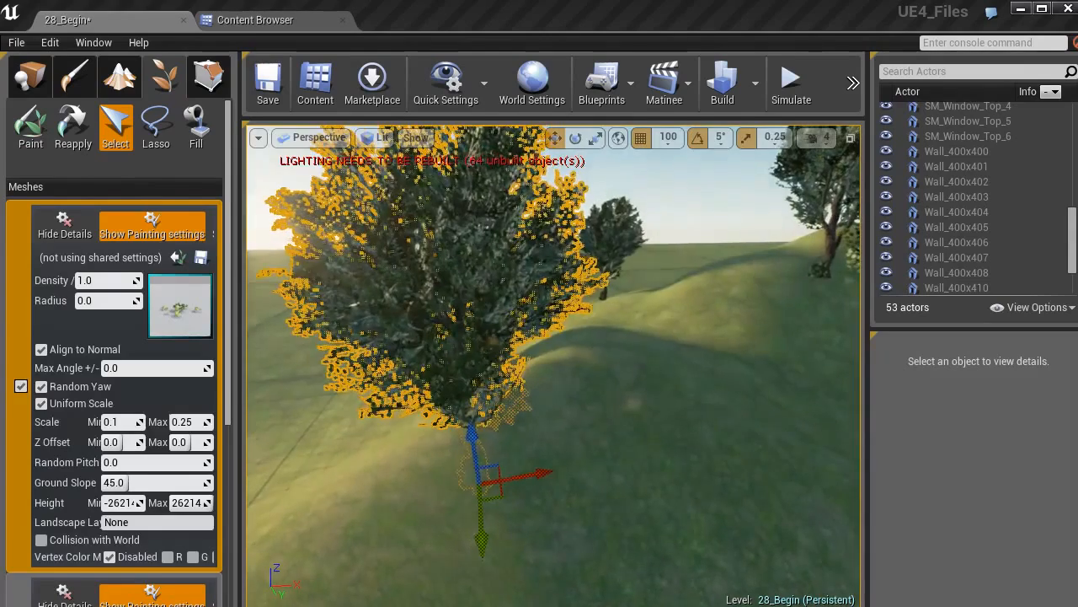
left_click_drag(451, 365, 409, 429, "alt")
left_click_drag(365, 380, 367, 430)
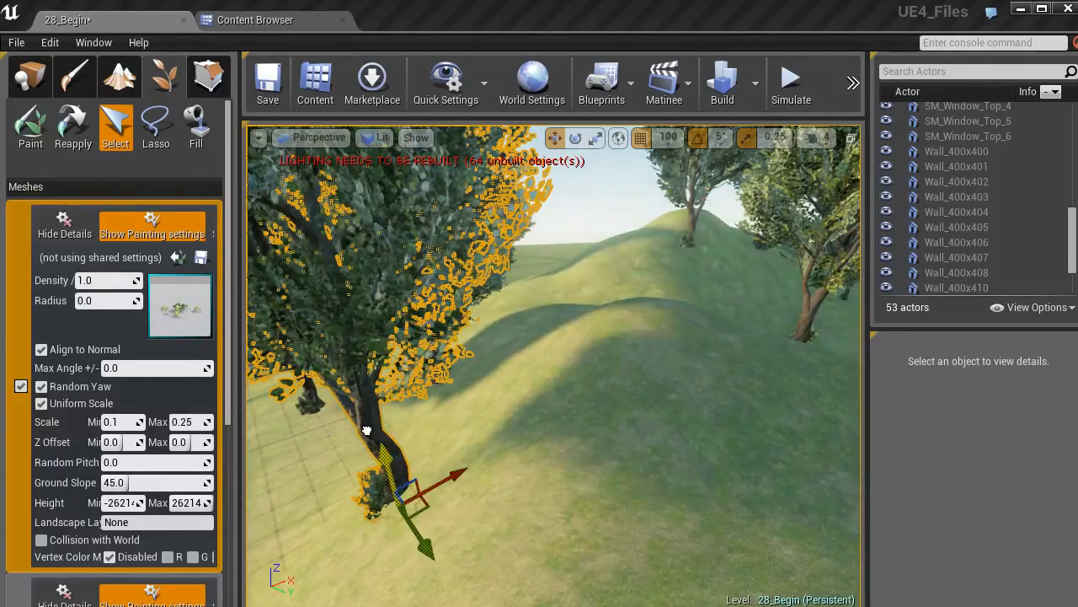
Step: Select the tree overlapping another one in front of the hills and shift it sideways into the gap
right_click_drag(439, 433, 472, 447)
right_click_drag(480, 368, 486, 469)
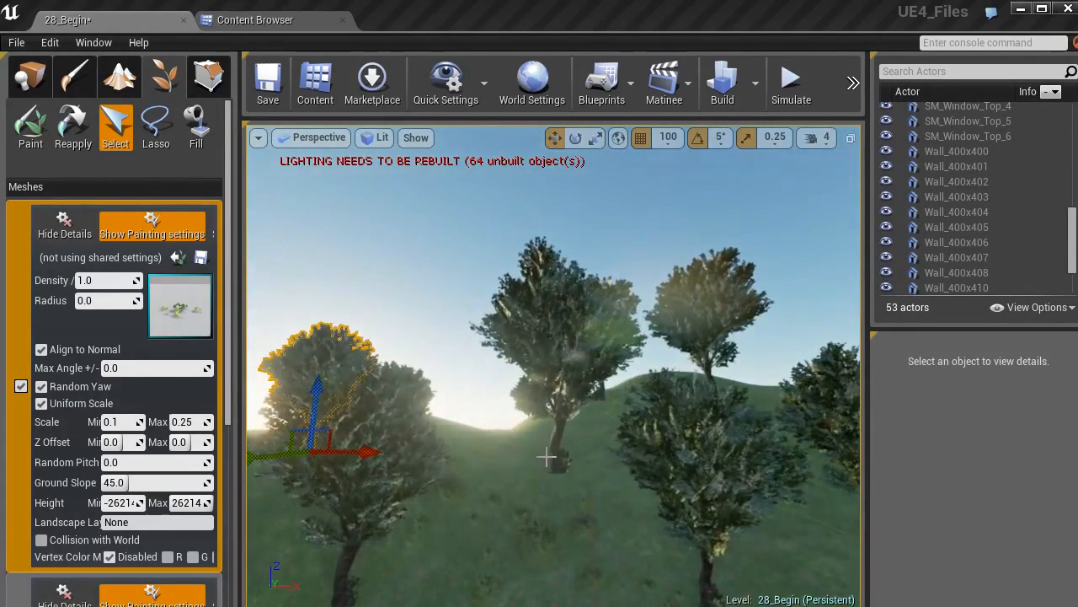
left_click_drag(577, 478, 521, 457)
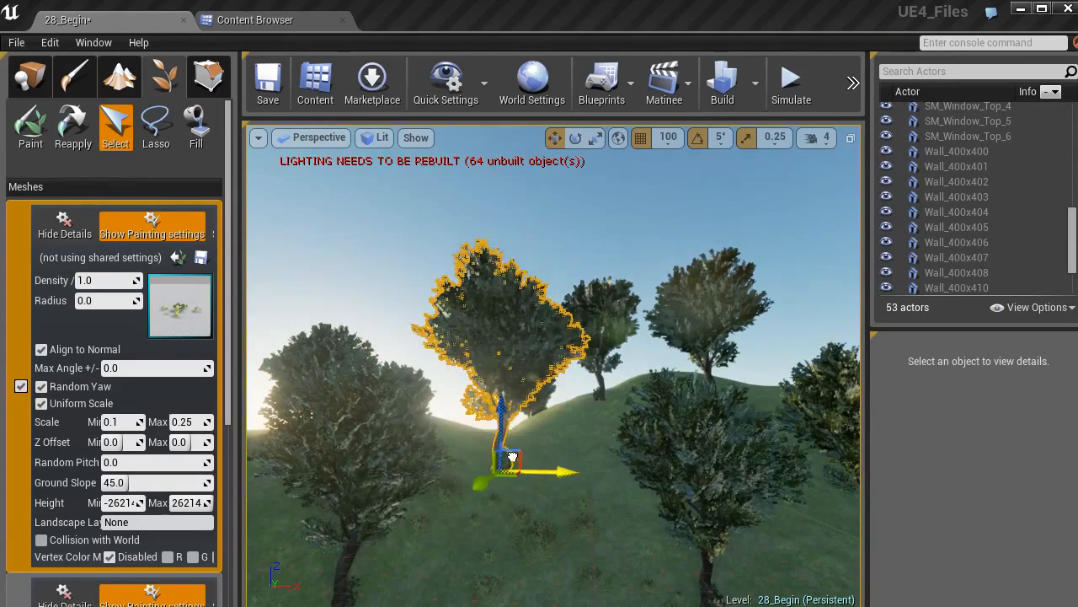
Step: Lower the shifted tree vertically until its trunk base meets the sloping ground
right_click_drag(521, 458, 514, 388)
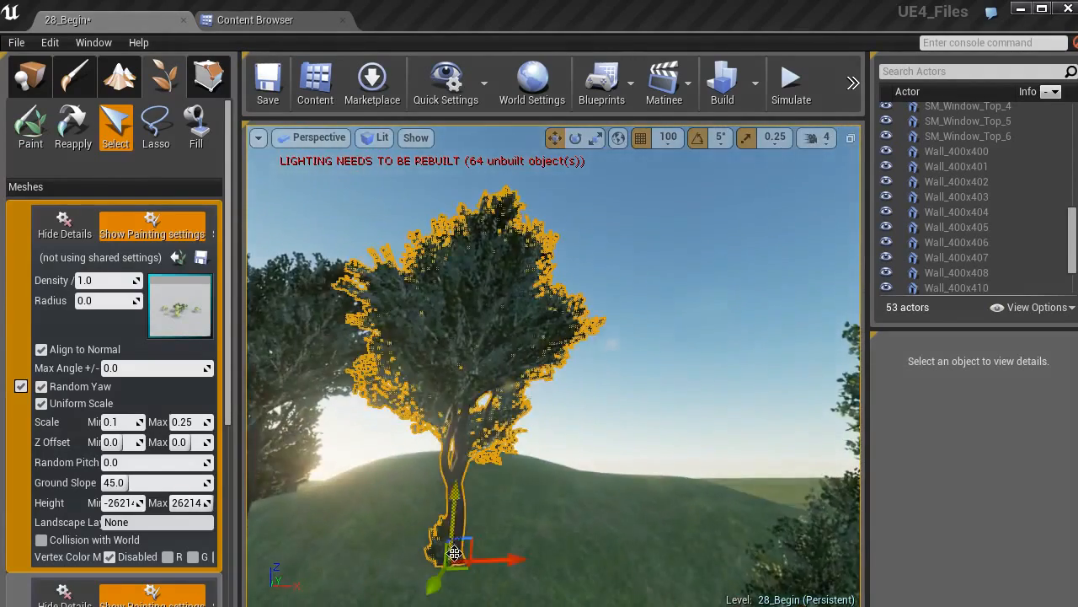
left_click_drag(647, 507, 655, 536)
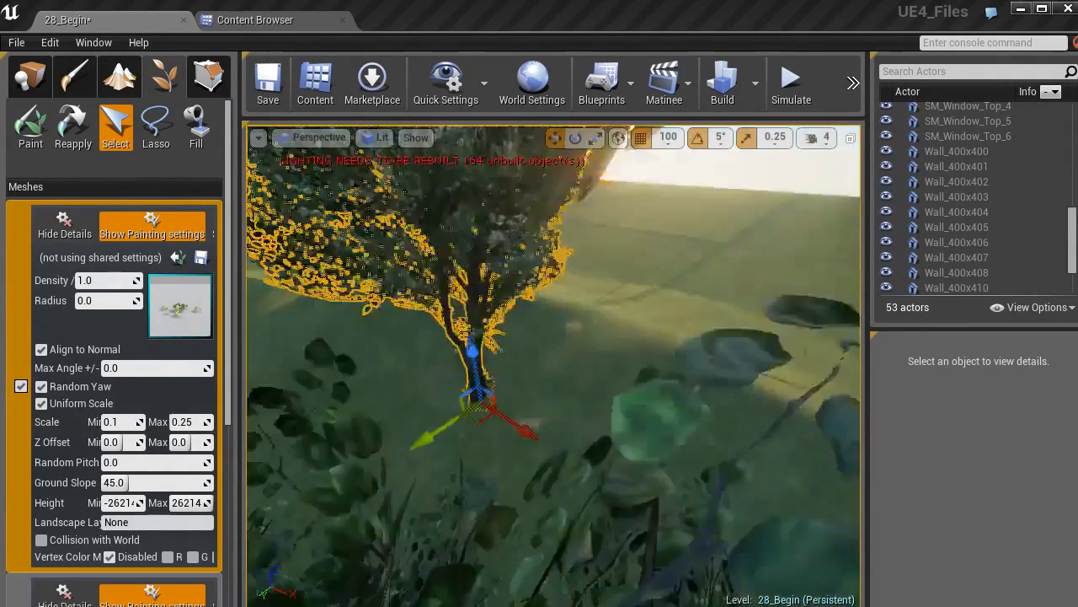
right_click_drag(554, 429, 555, 436)
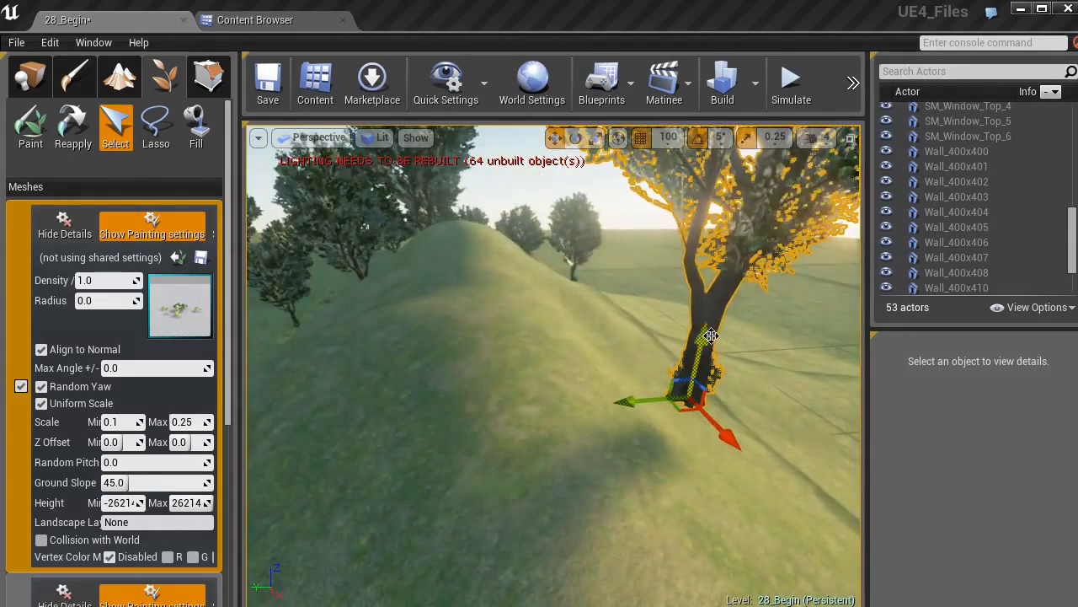
left_click_drag(698, 359, 698, 386)
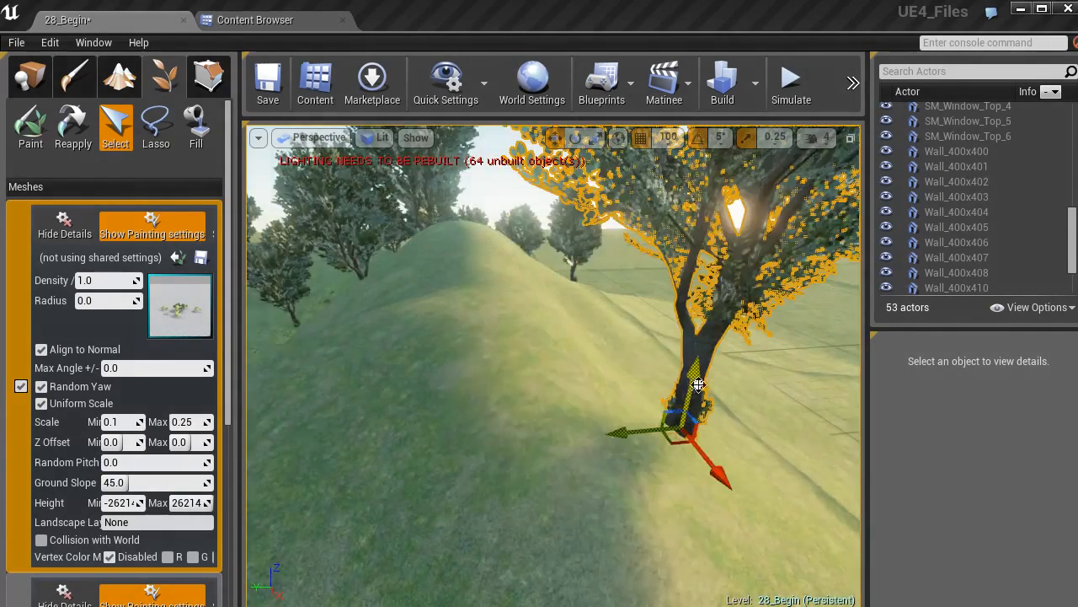
Step: Examine the rearranged trees through the windows from inside the building
right_click_drag(553, 366, 472, 320)
key("w")
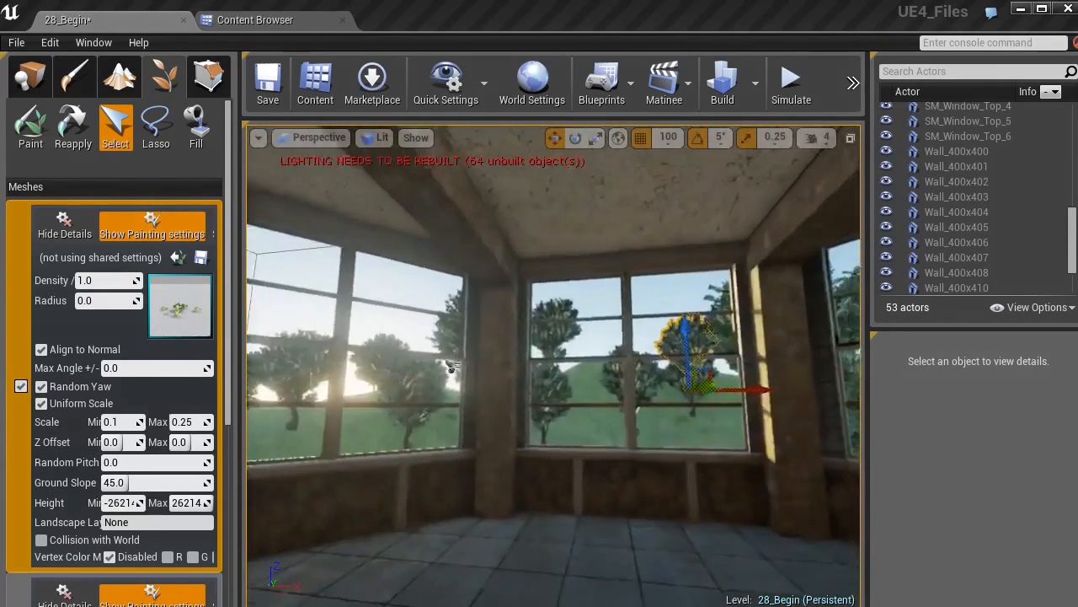
mouse_move(495, 360)
right_mouse_down()
mouse_move(455, 358)
mouse_move(516, 358)
right_mouse_up()
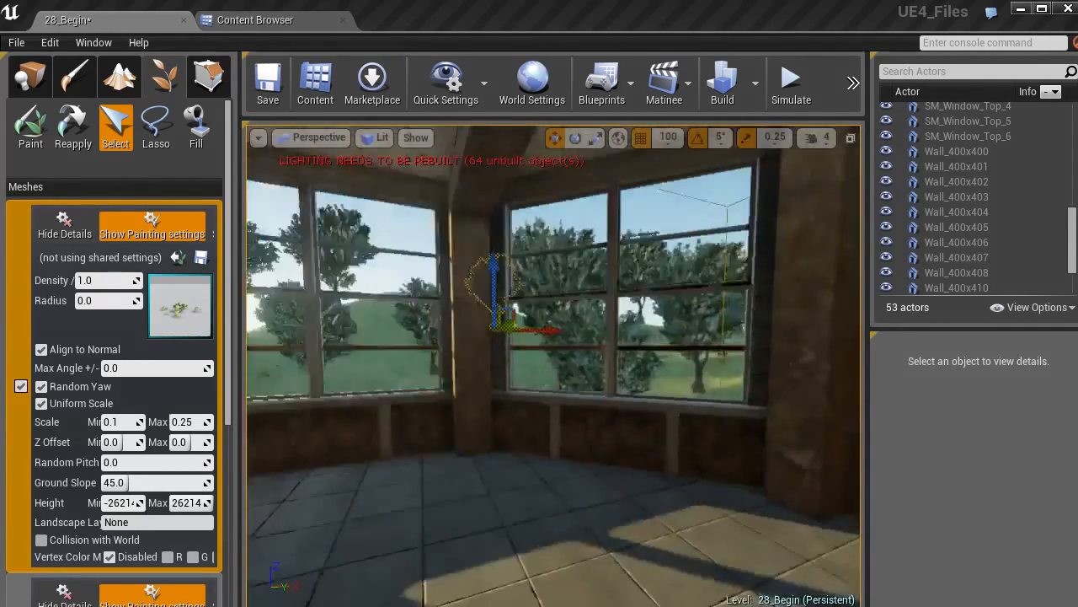
right_click_drag(512, 312, 375, 346)
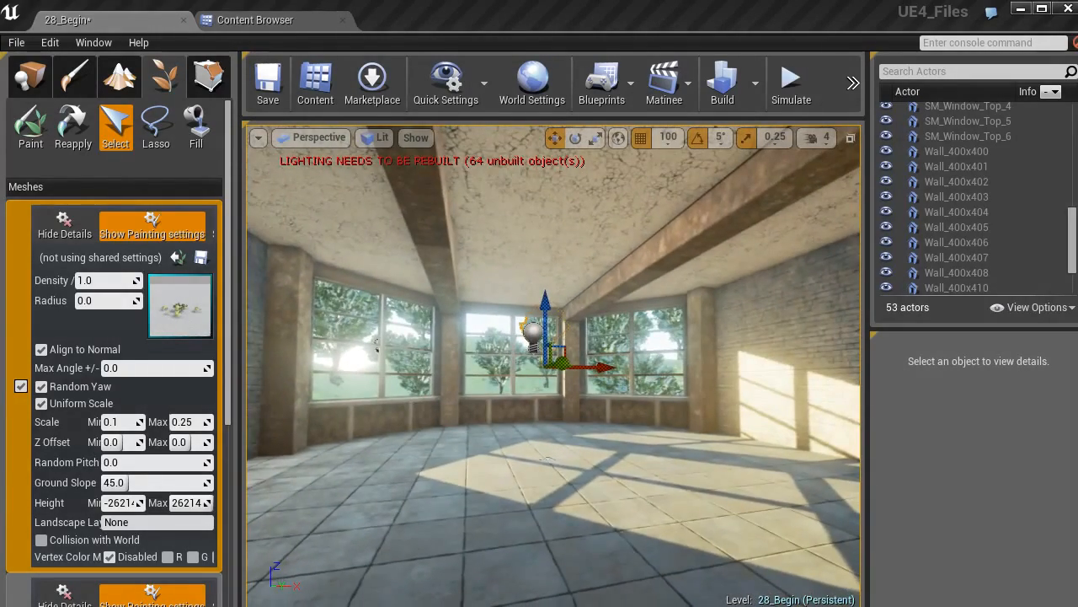